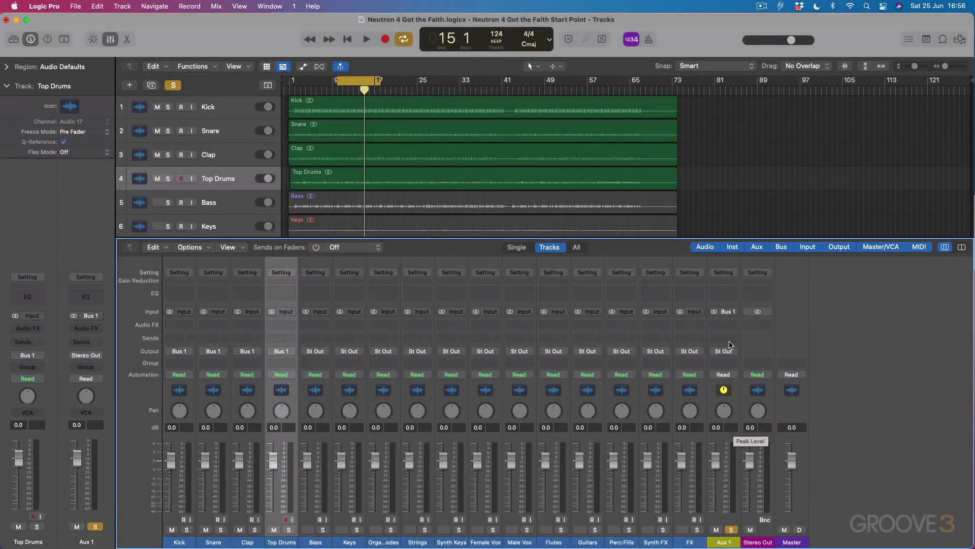
Insert a stereo Neutron 4 Compressor on Aux 1 and move its window up and left
click(722, 324)
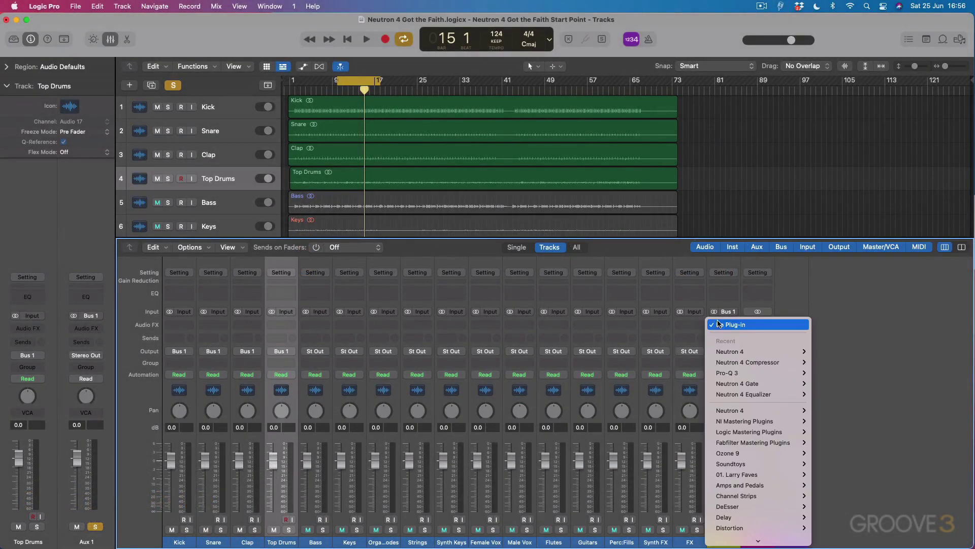
mouse_move(735, 362)
click(824, 363)
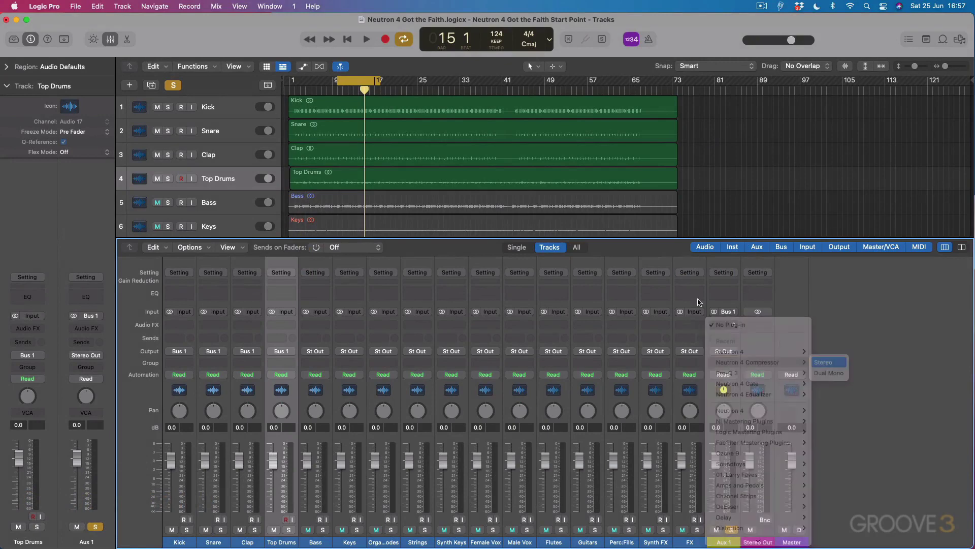
drag(518, 147, 488, 116)
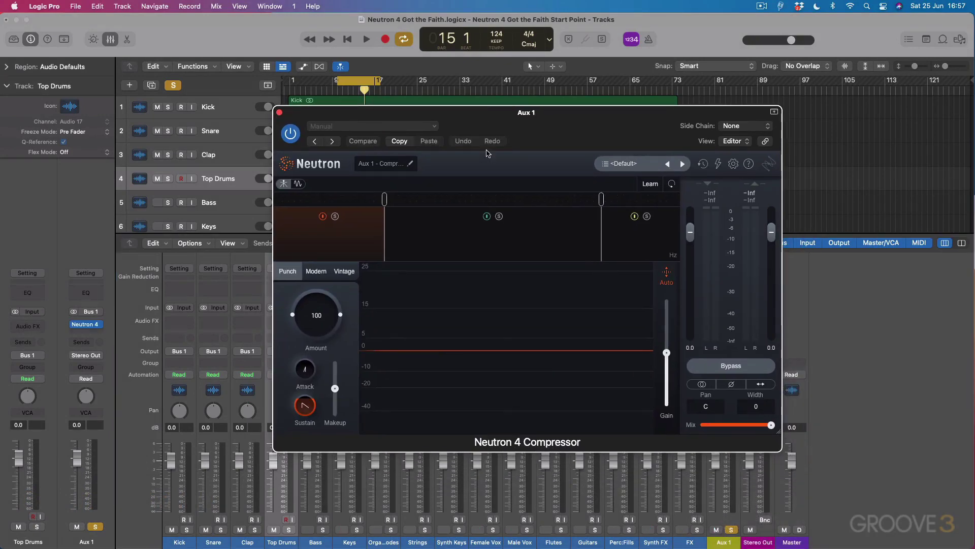
key(space)
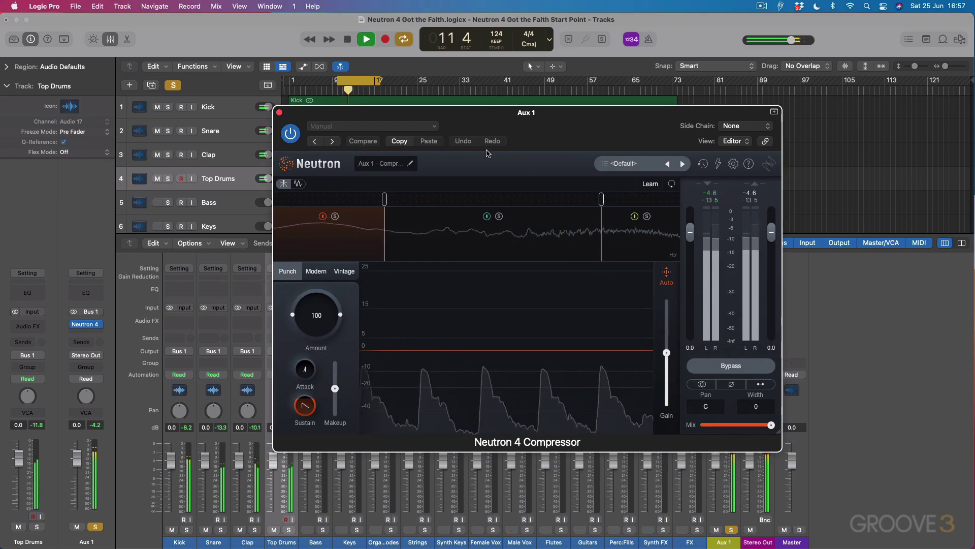
key(space)
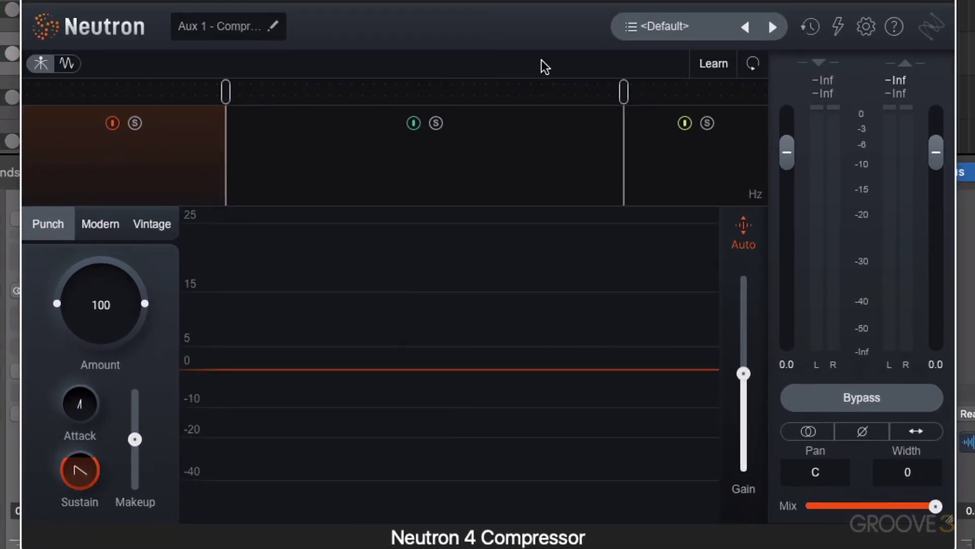
click(62, 63)
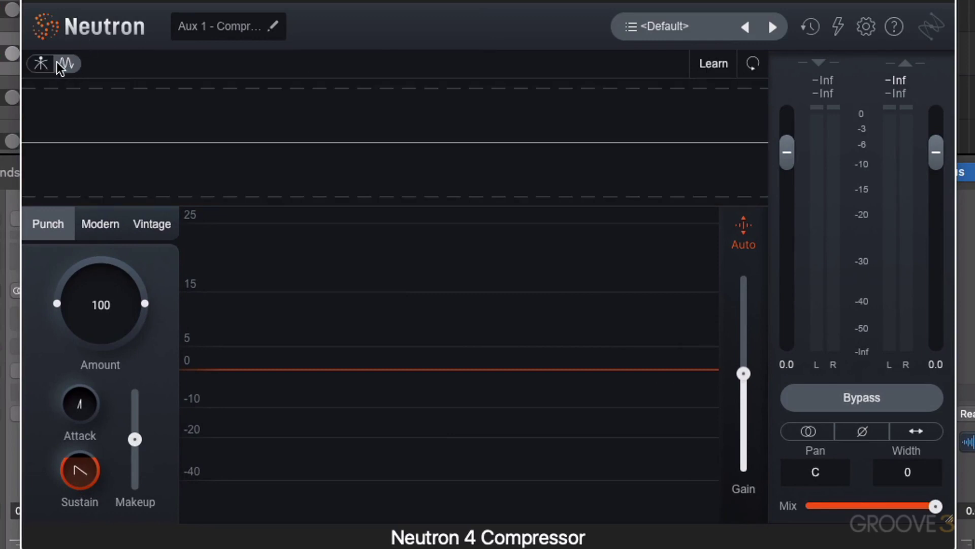
click(40, 64)
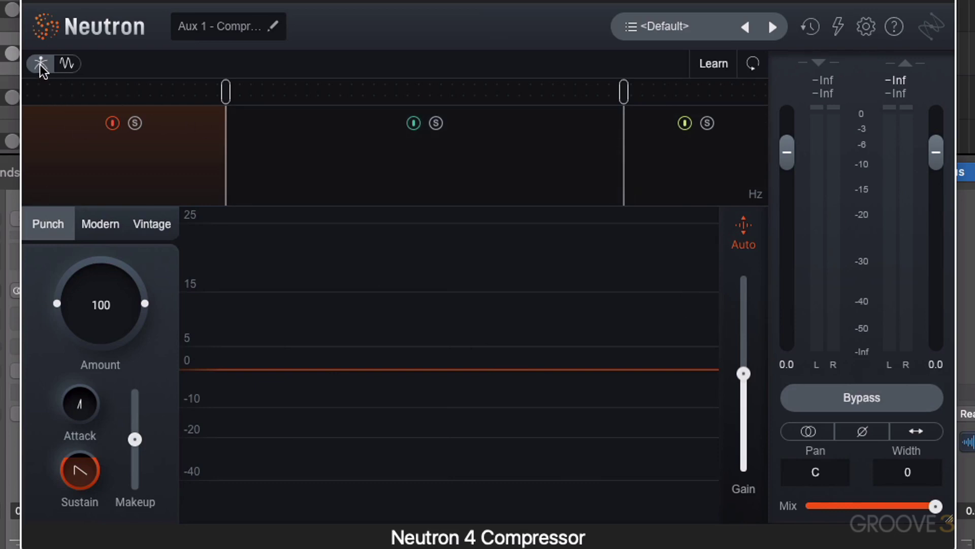
click(67, 64)
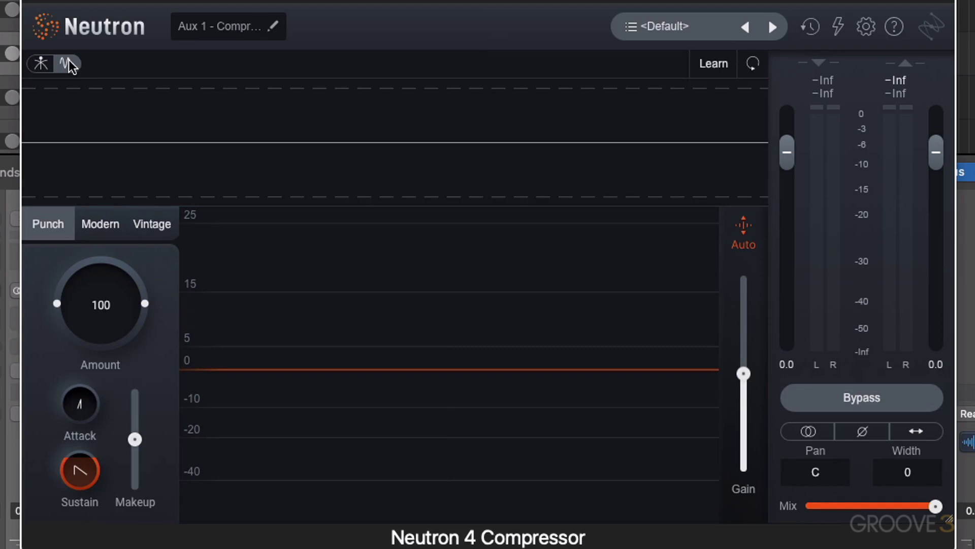
click(41, 61)
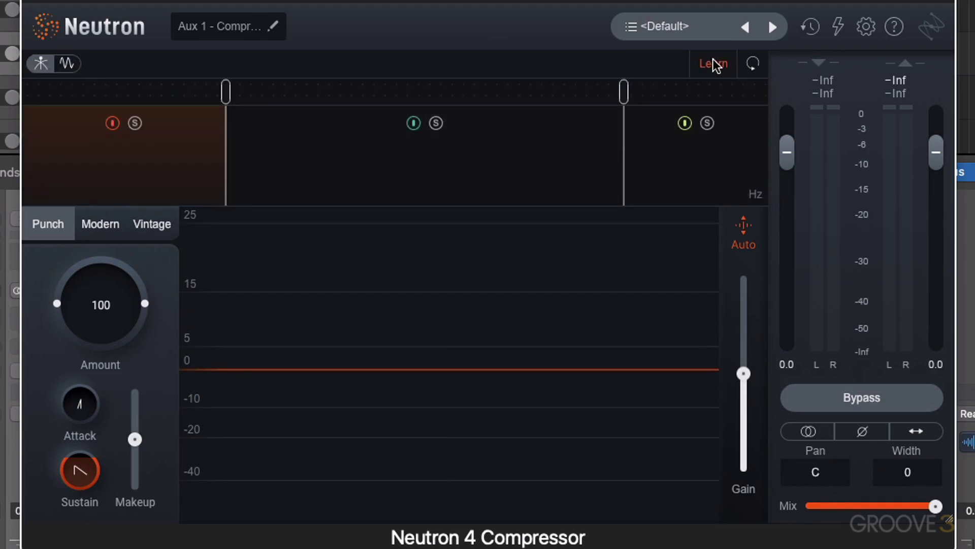
Play the drums to learn crossovers, then audition the low, mid and high bands
key(space)
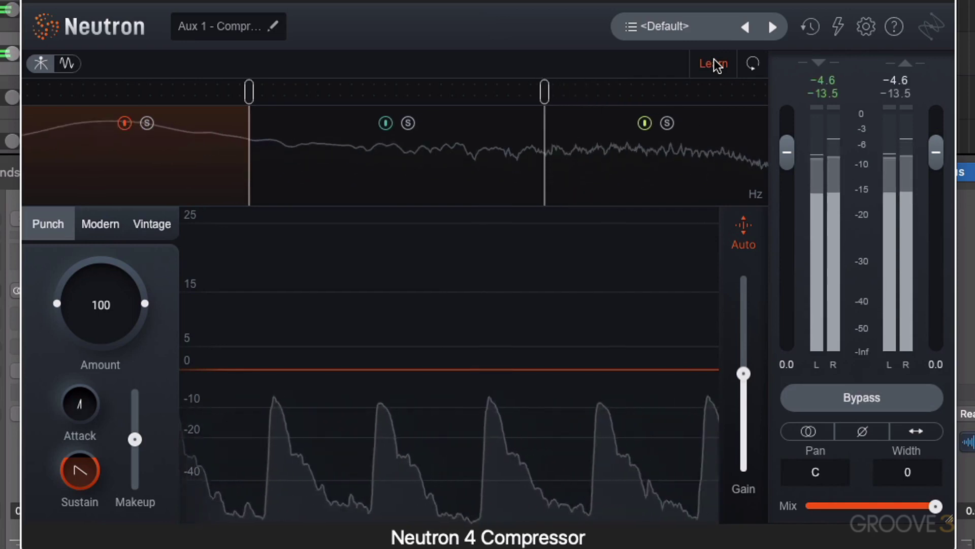
key(space)
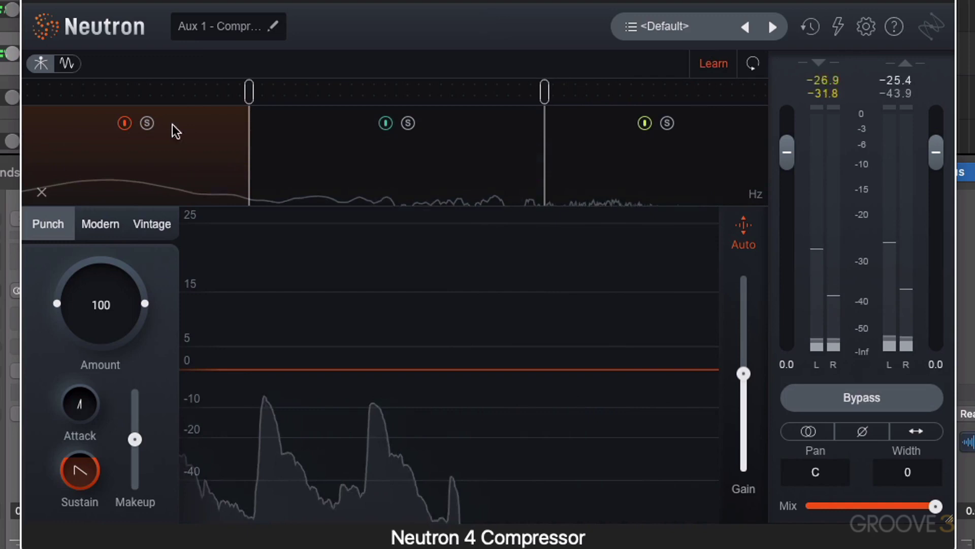
click(457, 155)
click(563, 163)
click(457, 168)
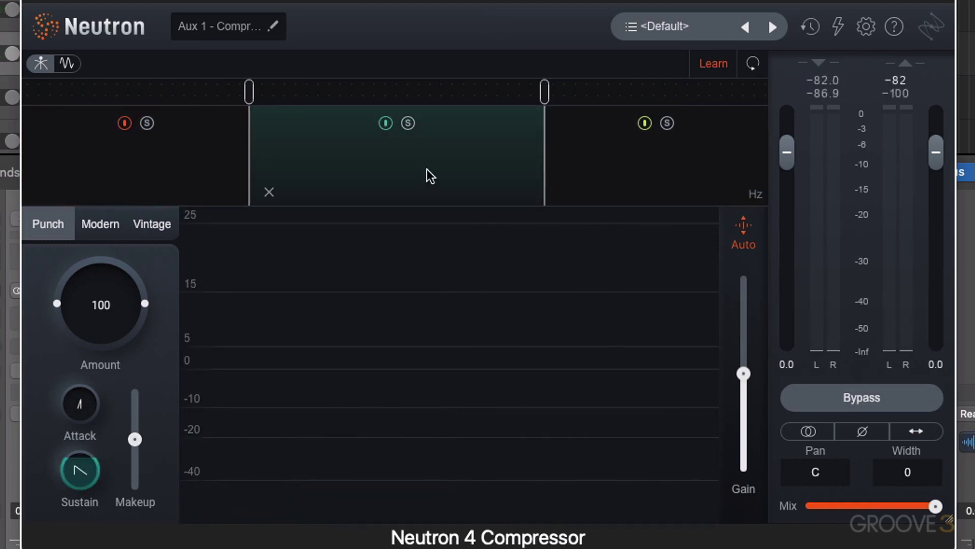
click(200, 167)
click(340, 170)
click(645, 162)
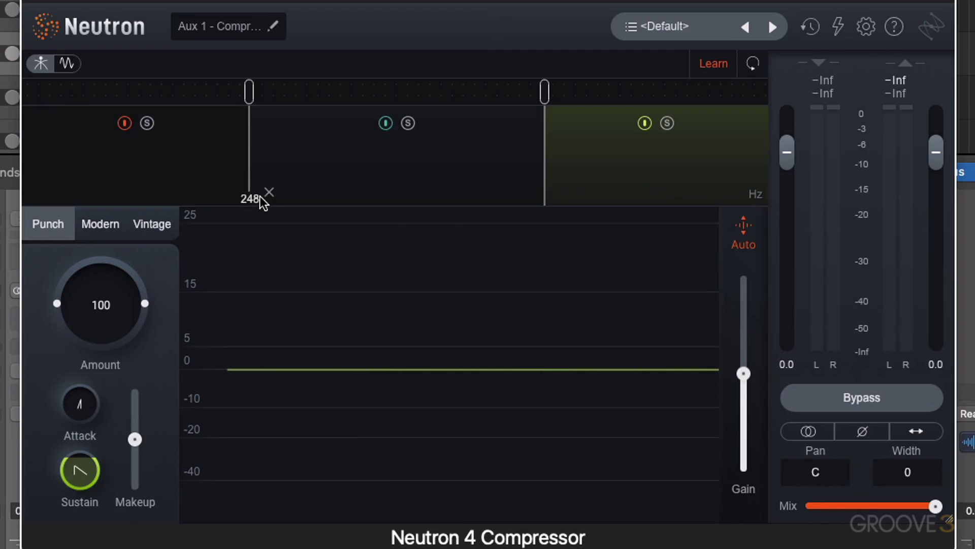
Delete the 248 Hz and upper crossovers, leaving one band, and show the waveform display
click(268, 193)
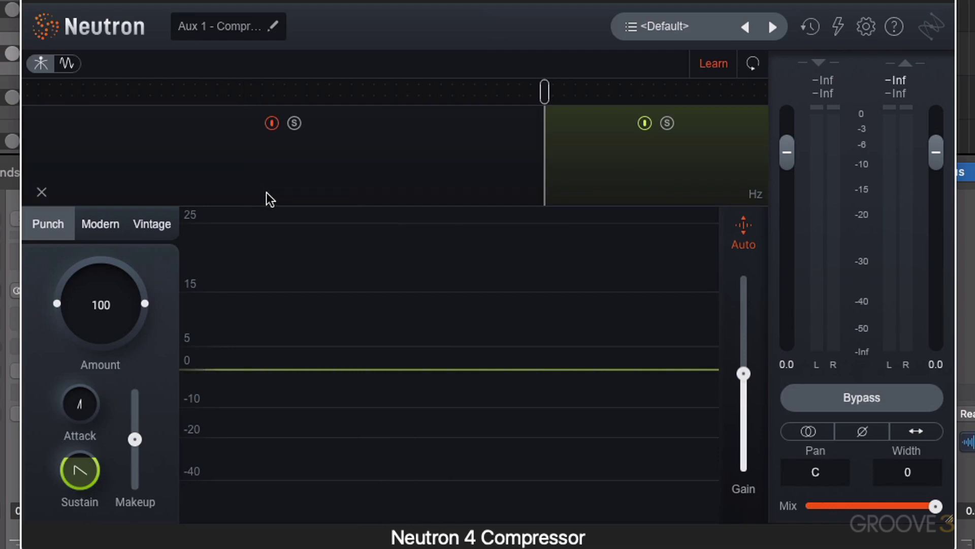
click(565, 193)
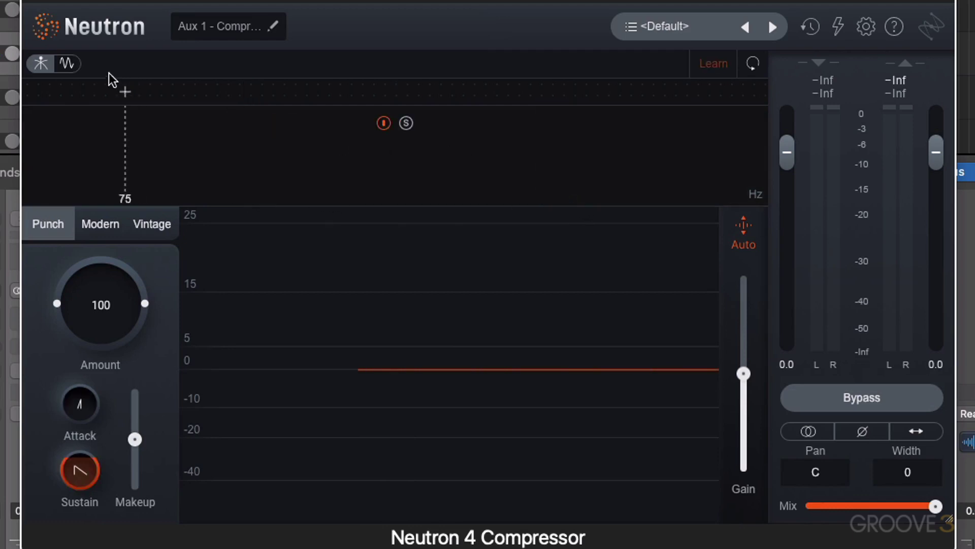
click(66, 63)
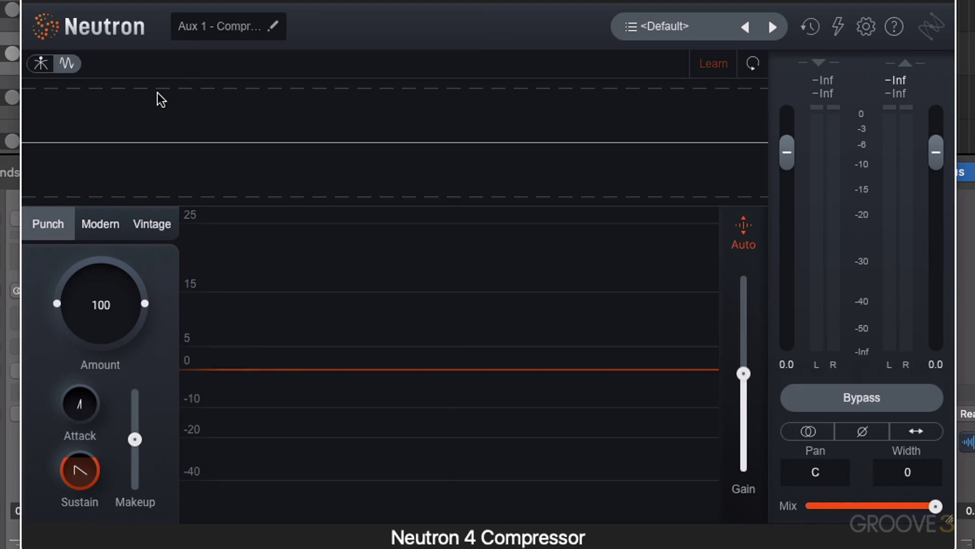
During playback, push the Punch Amount up to 300 and turn Sustain down
key(space)
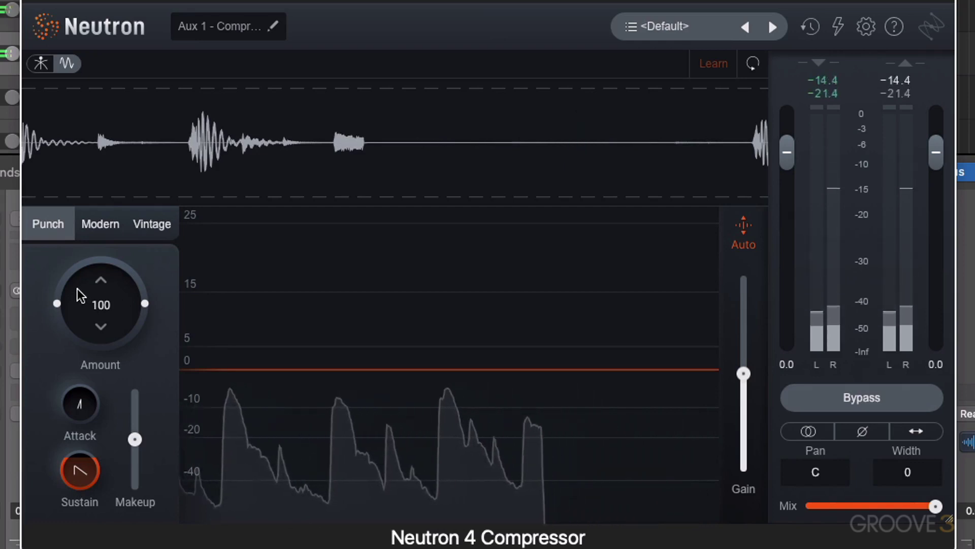
drag(72, 291, 90, 160)
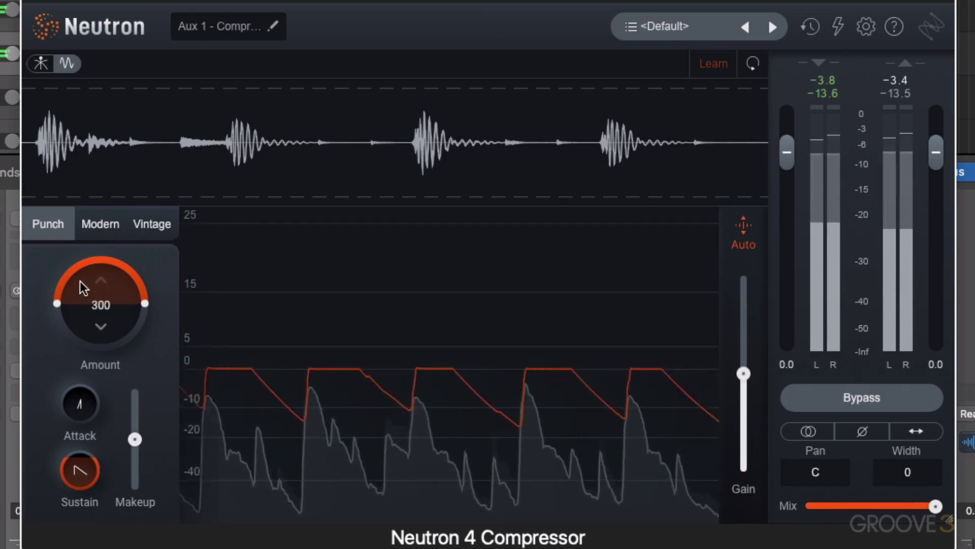
drag(80, 281, 89, 471)
scroll(89, 337, down, 4)
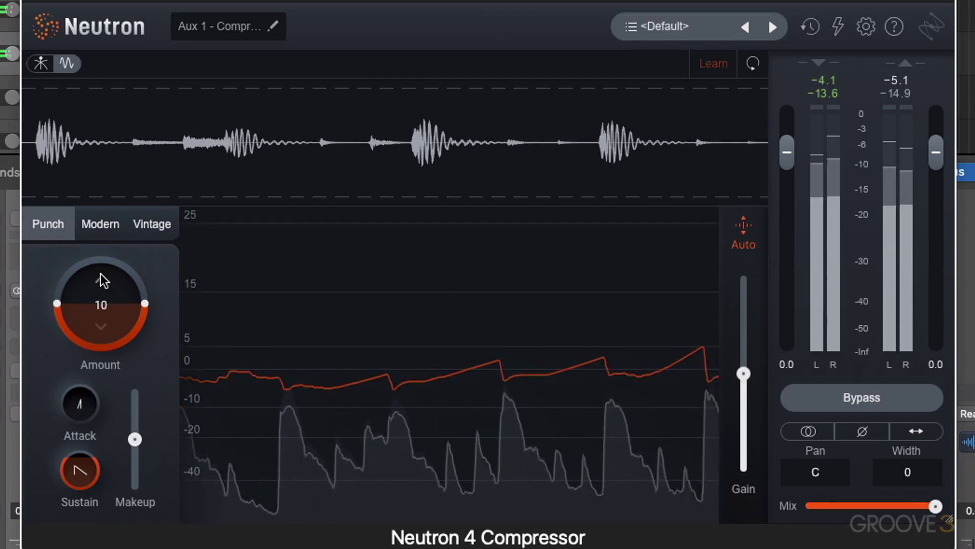
drag(91, 294, 79, 29)
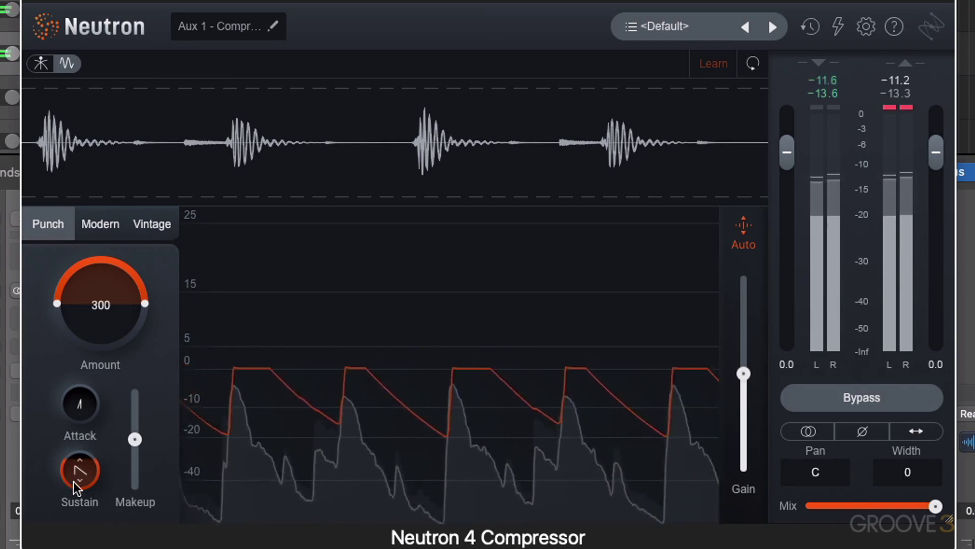
drag(73, 480, 77, 548)
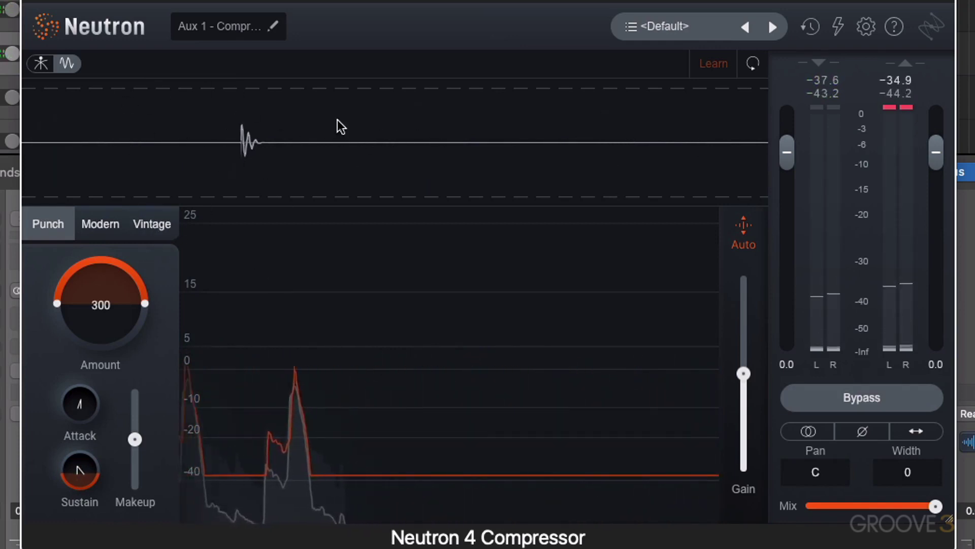
Reset the compressor and sweep the Punch Amount between settings down to 10
click(755, 63)
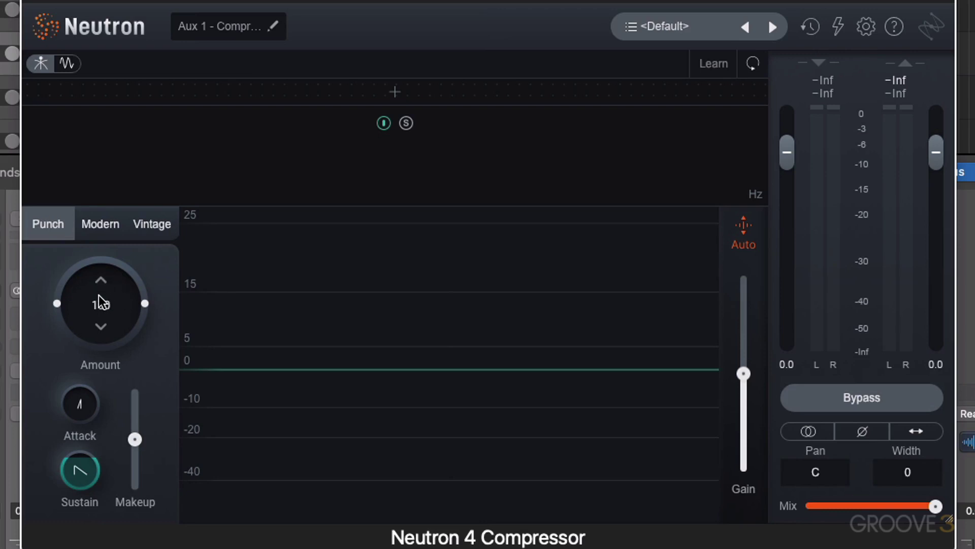
drag(100, 295, 95, 301)
drag(98, 254, 114, 164)
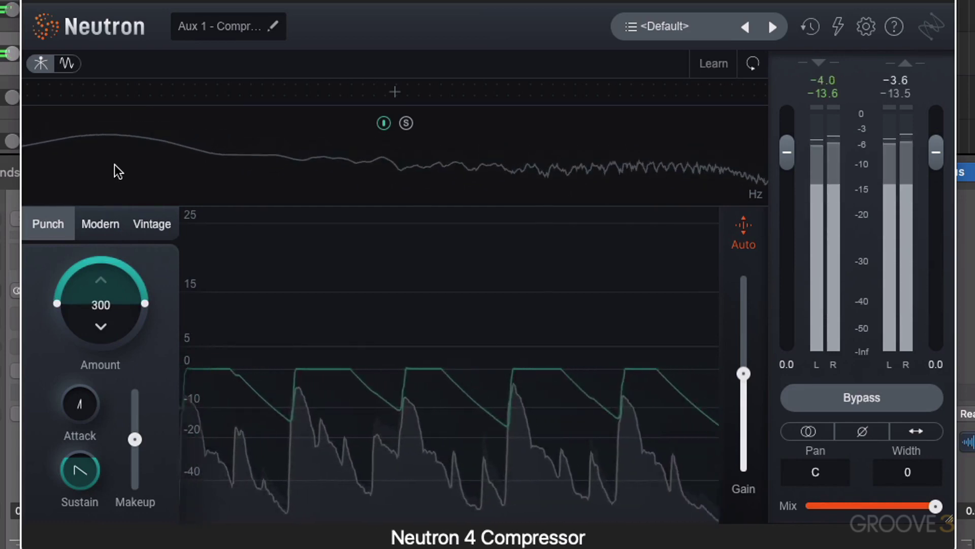
drag(115, 164, 108, 431)
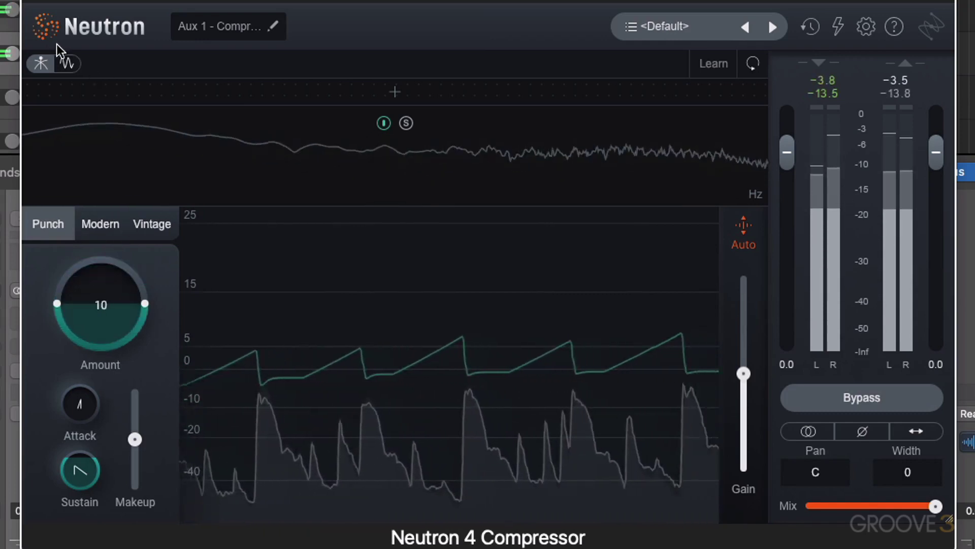
Show the waveform display, raise Amount to 300, then dial it down to about 111
click(67, 63)
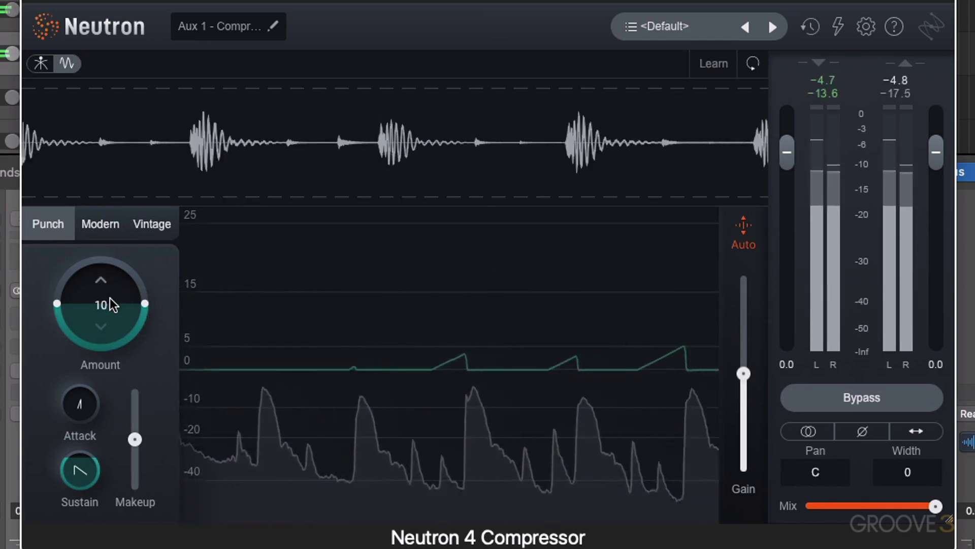
drag(109, 300, 121, 20)
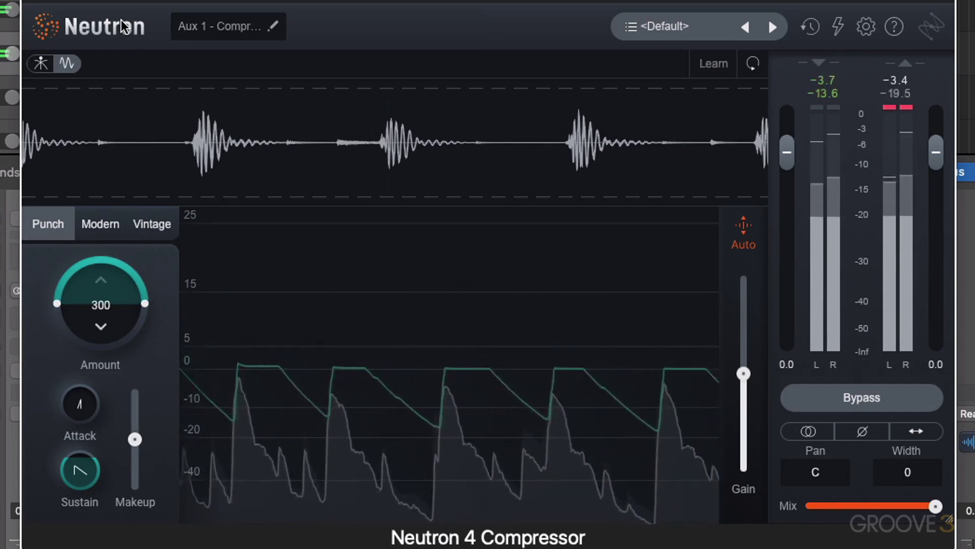
scroll(107, 284, down, 4)
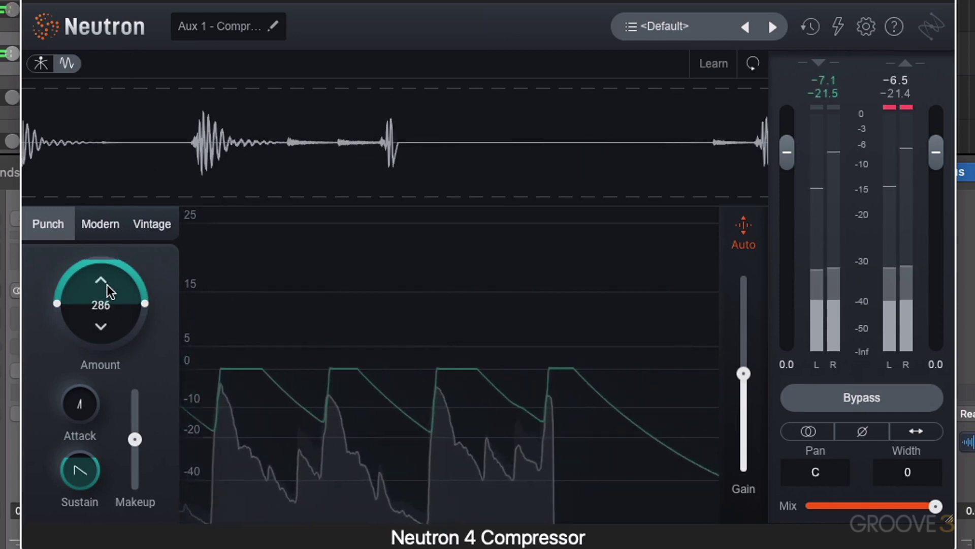
drag(110, 279, 109, 321)
drag(114, 284, 119, 329)
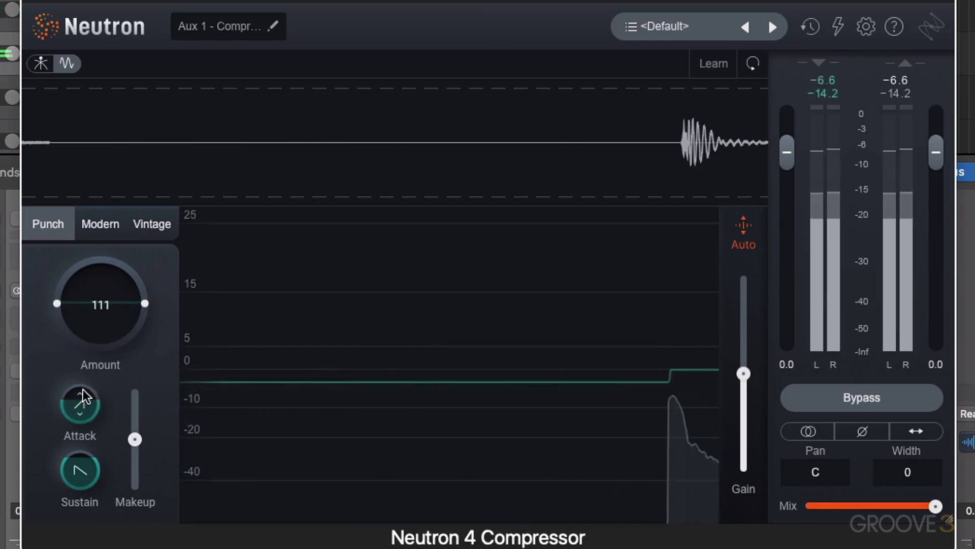
Sweep Punch Amount from 300 to near zero, lower Attack and Sustain, then raise Amount again
drag(113, 303, 107, 117)
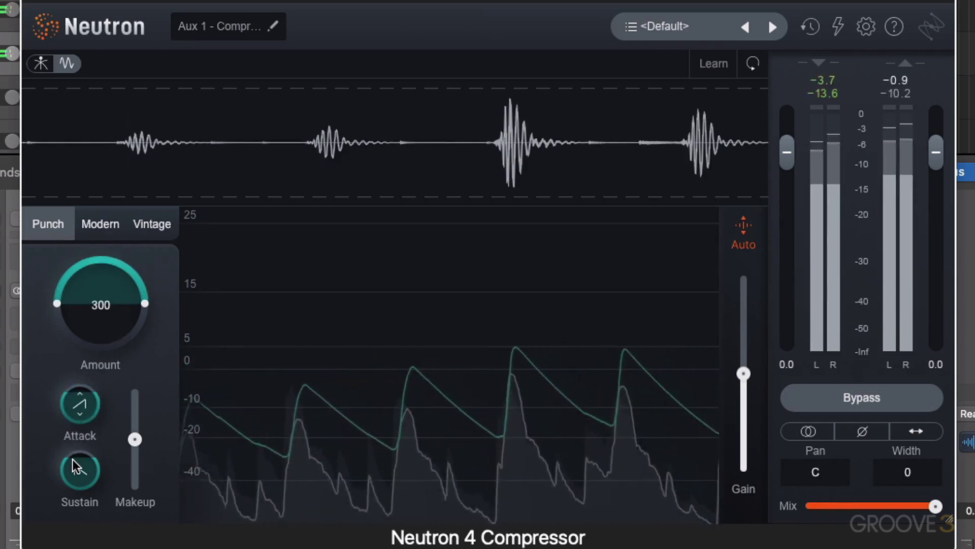
drag(105, 307, 106, 528)
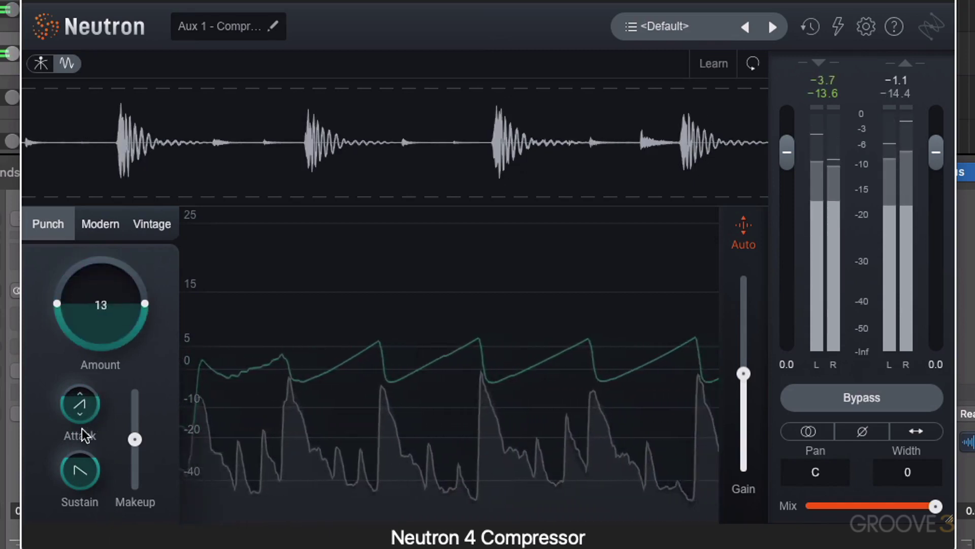
drag(78, 407, 86, 453)
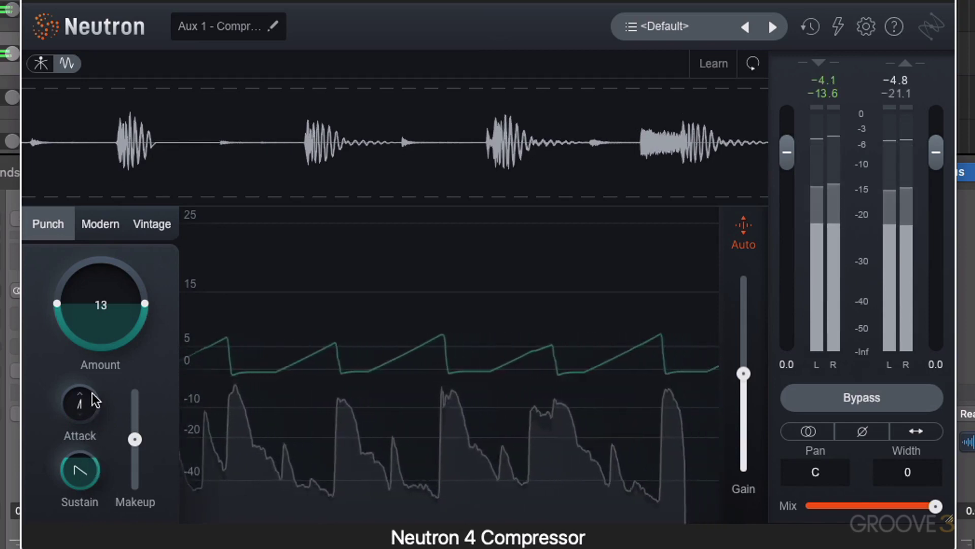
drag(105, 490, 86, 540)
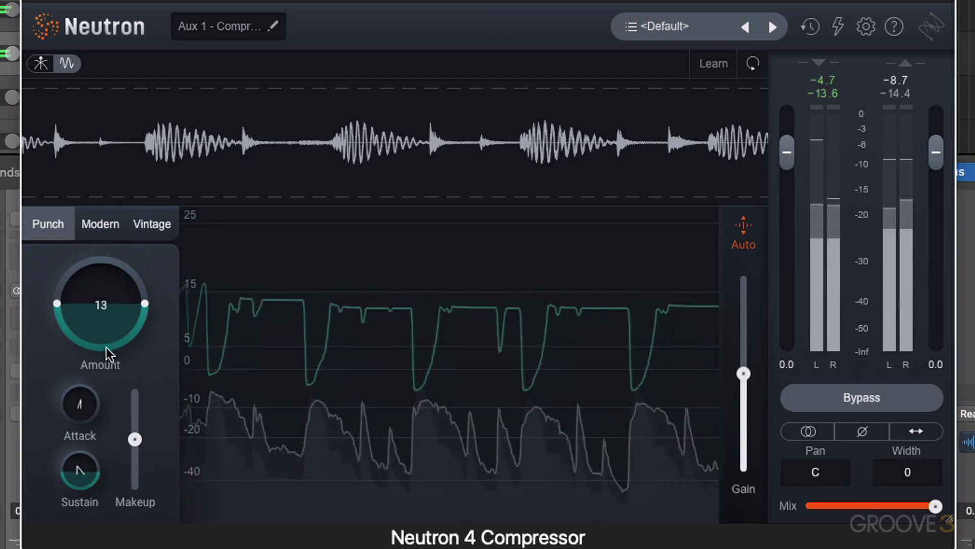
drag(104, 276, 114, 208)
Trial a lower wet/dry Mix, toggle Bypass off and on, and return Mix to 100%
mouse_move(122, 406)
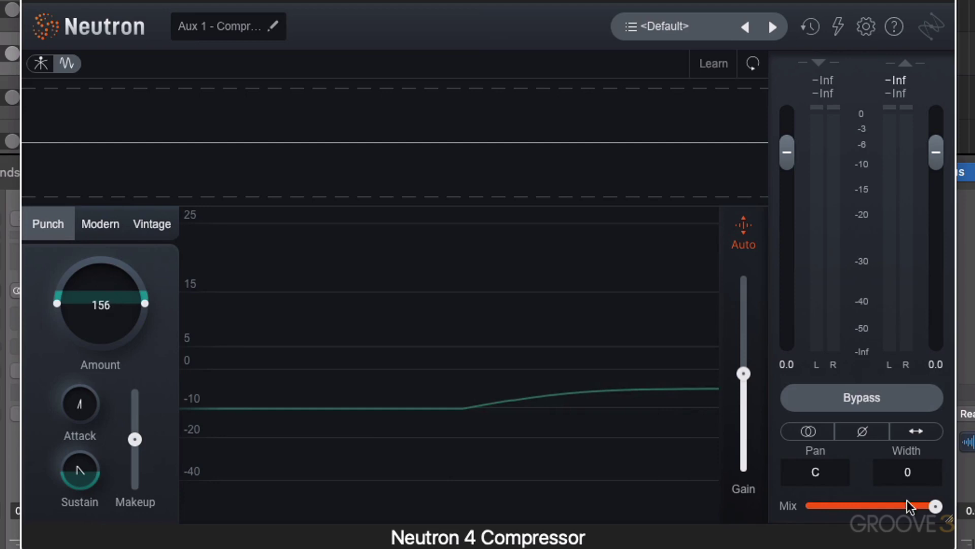
drag(935, 506, 845, 508)
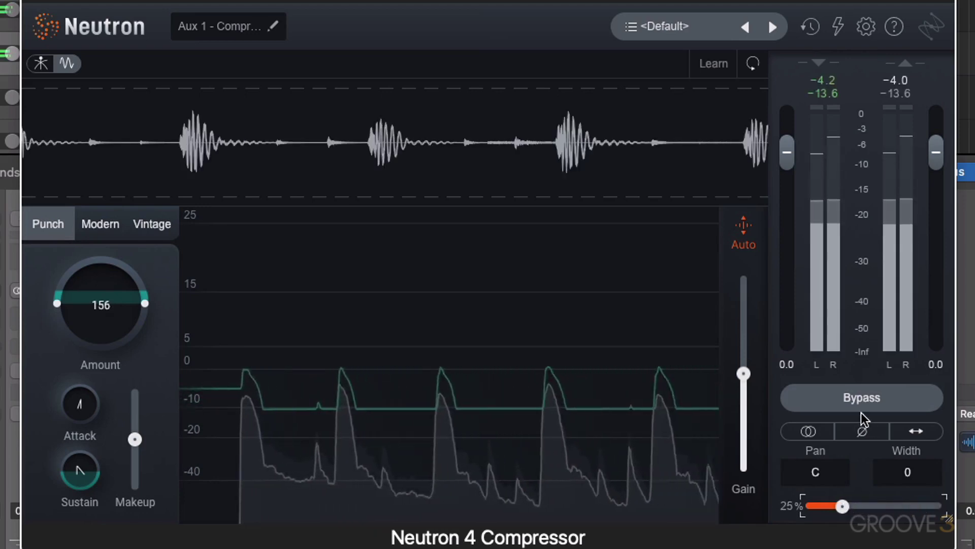
click(869, 397)
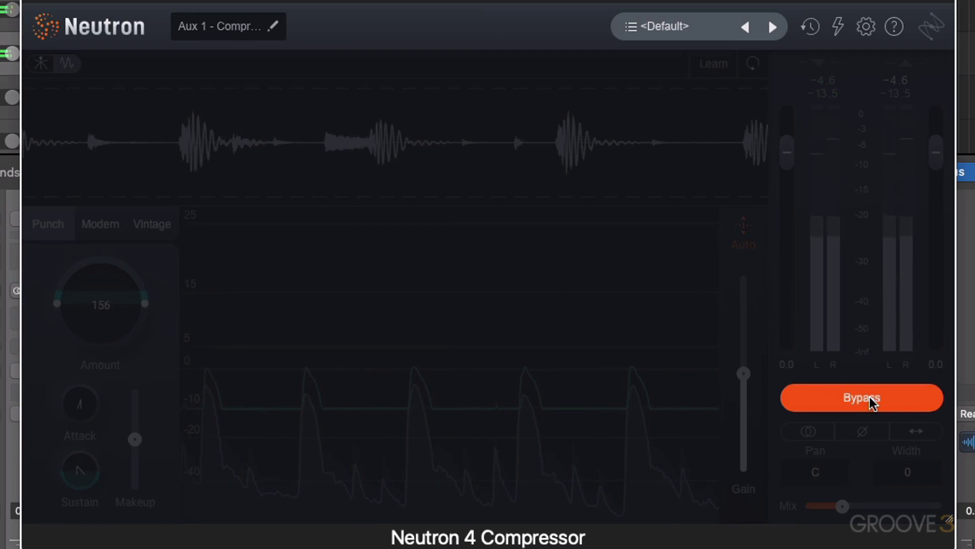
click(870, 396)
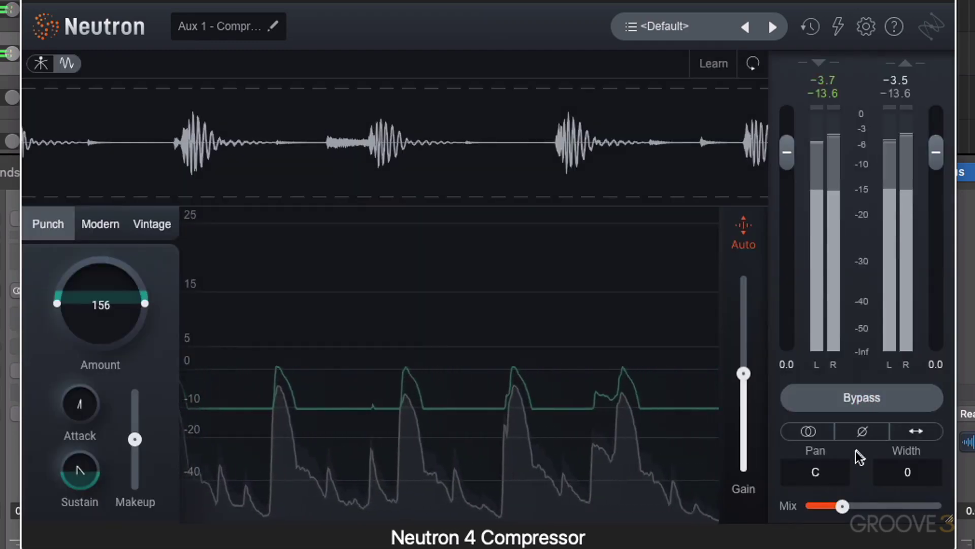
drag(843, 506, 935, 506)
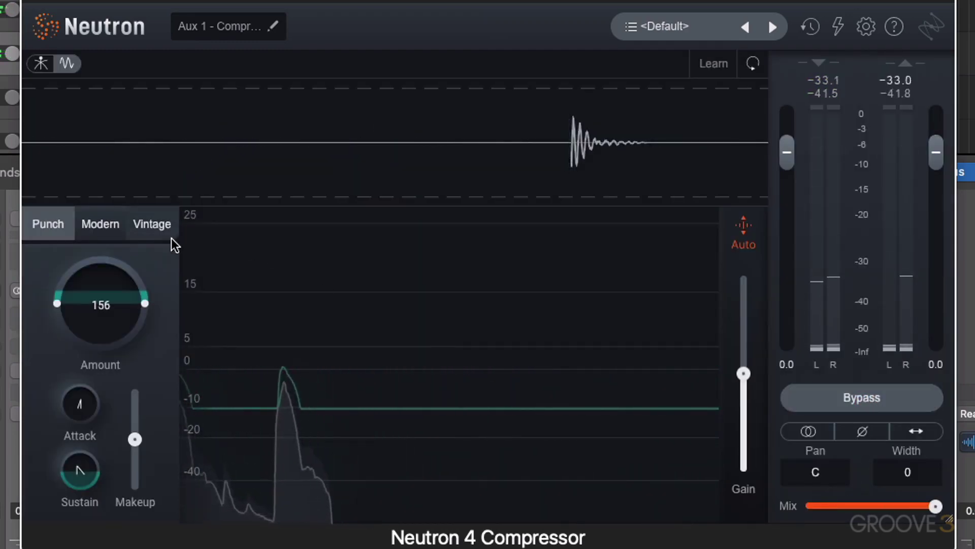
Reset, delete both crossovers for one full-range band, and pick Modern style (2.0:1 ratio)
click(752, 63)
click(42, 64)
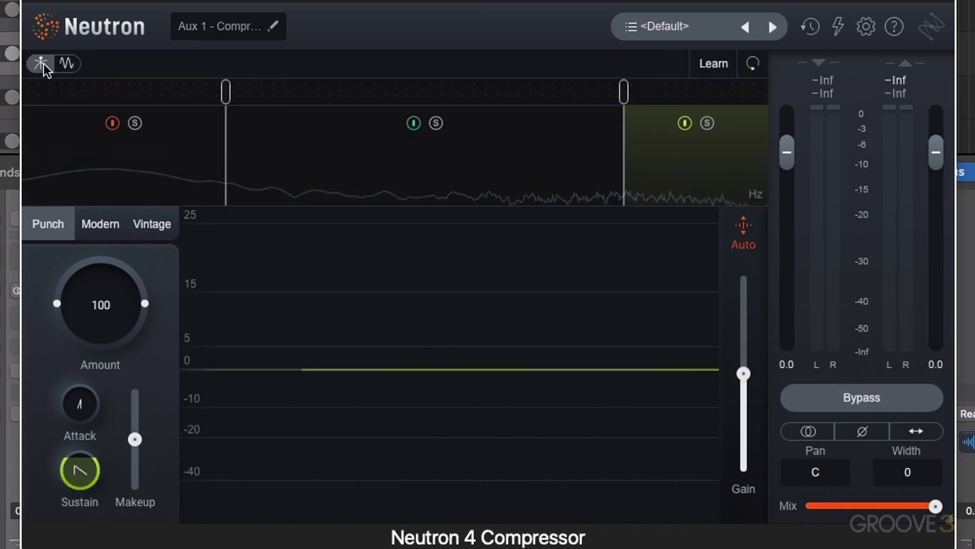
click(42, 192)
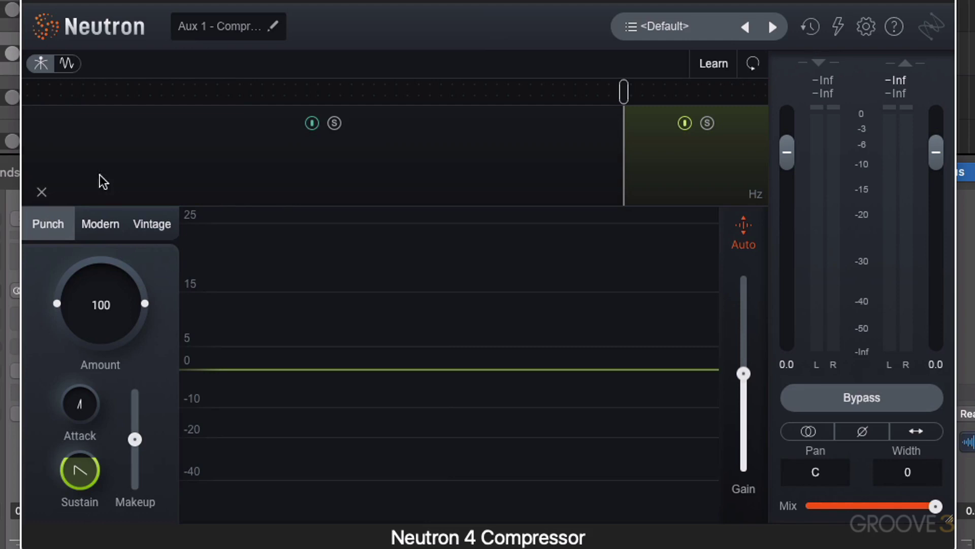
click(42, 192)
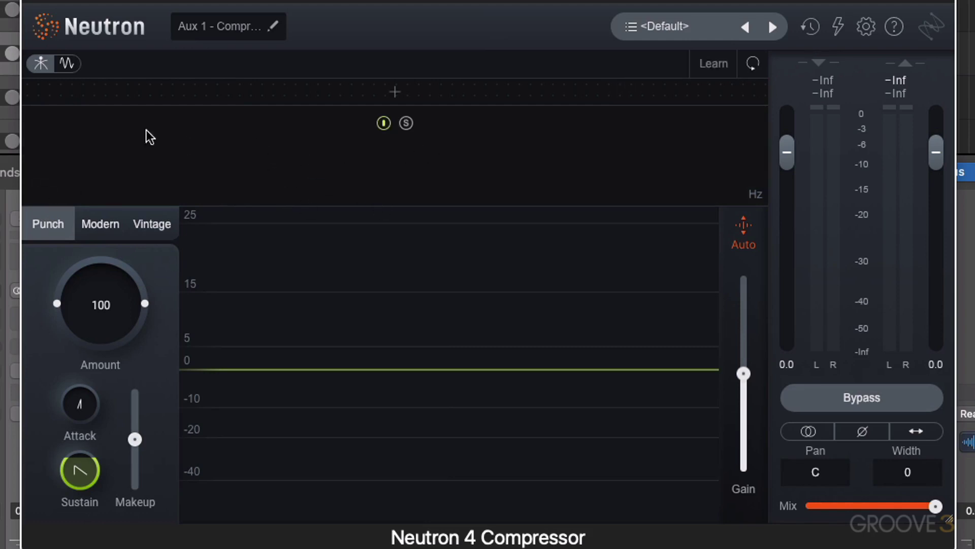
click(104, 219)
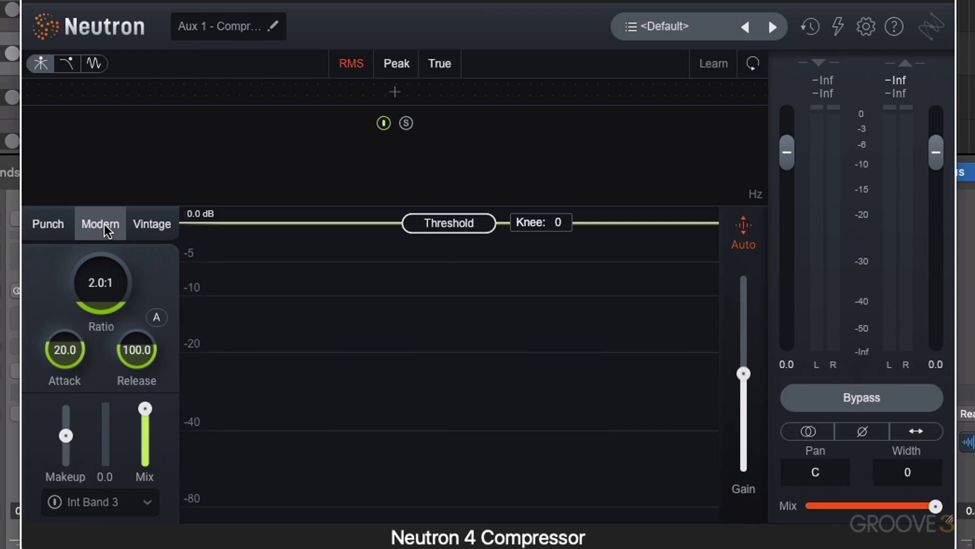
Choose the Vintage style, then switch level detection from Peak to True
click(158, 225)
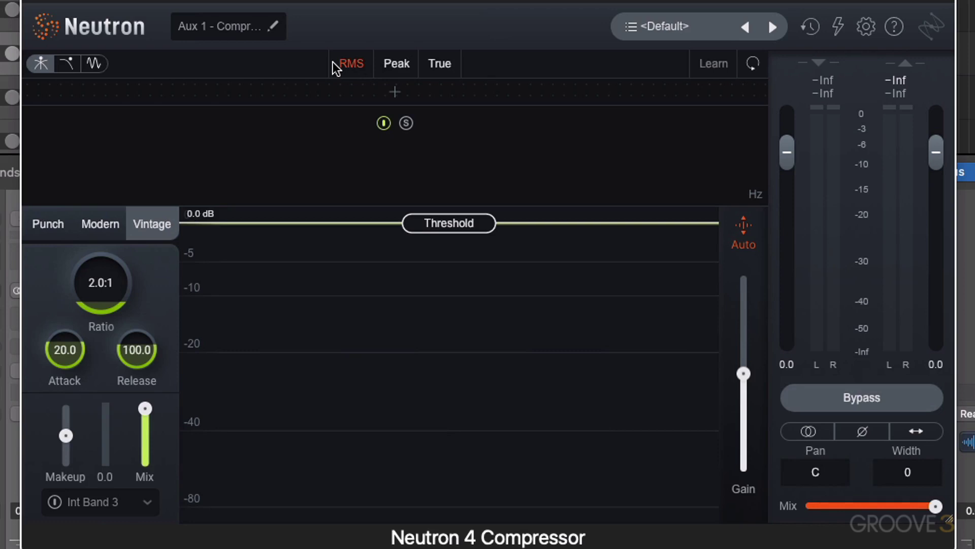
click(395, 62)
click(439, 62)
Select Peak detection, lower the threshold, and raise the Ratio to 12.5:1 during playback
click(399, 63)
drag(464, 234, 464, 313)
key(space)
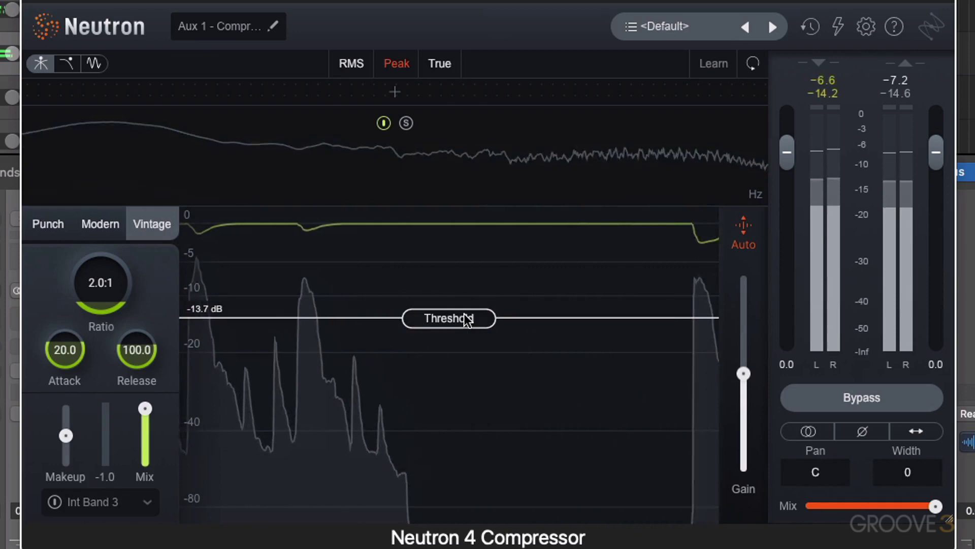
scroll(108, 278, up, 5)
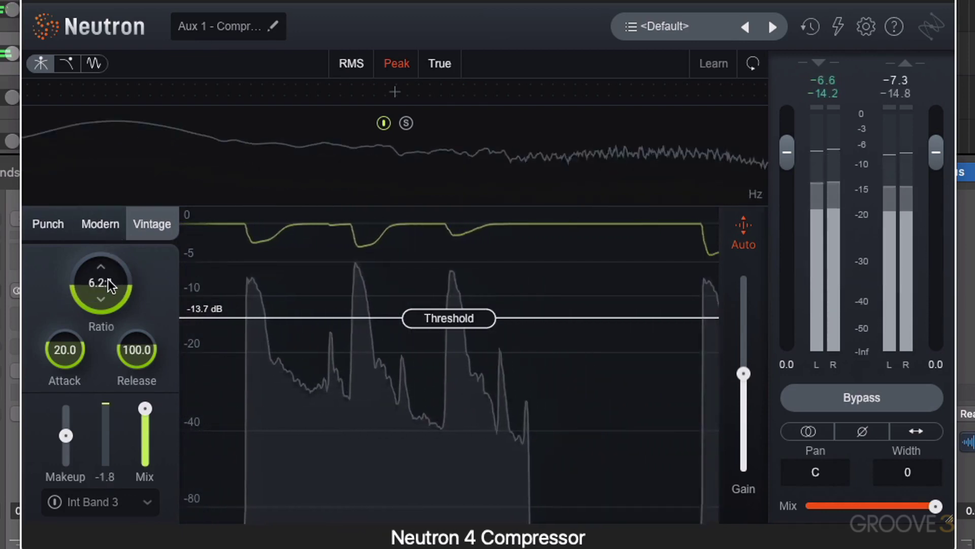
scroll(108, 279, up, 6)
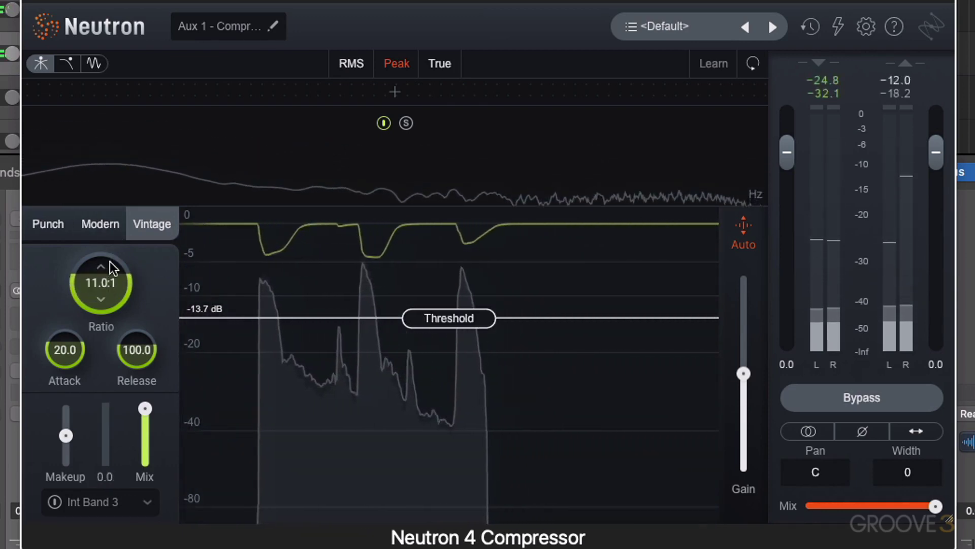
scroll(110, 261, up, 1)
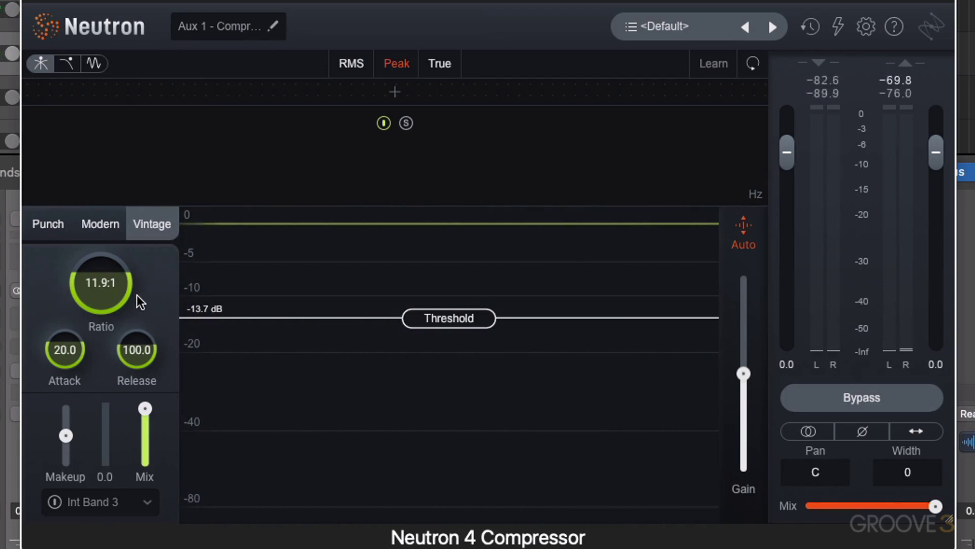
key(space)
scroll(104, 285, up, 1)
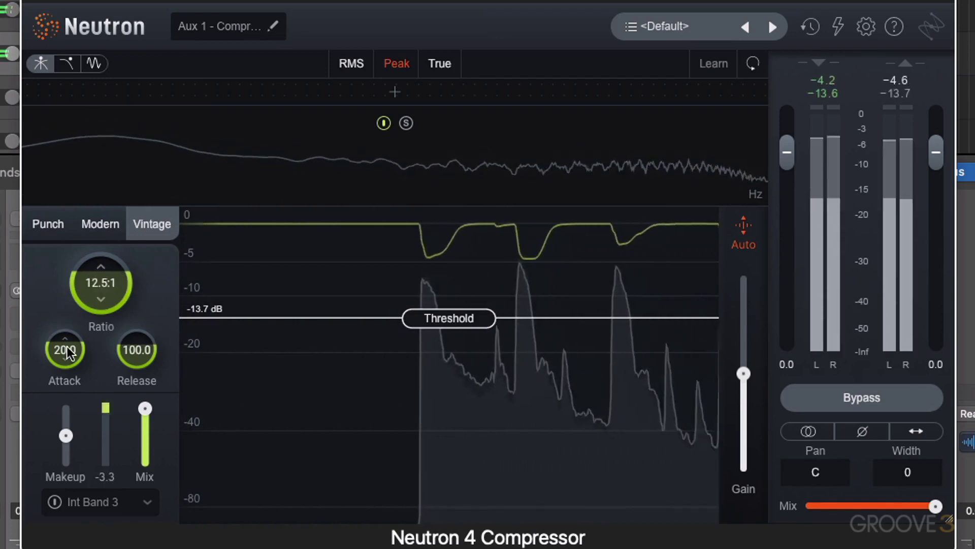
Set Attack to 4.5 ms, Threshold to -17.8 dB and Release to 21.8 ms
drag(66, 346, 73, 514)
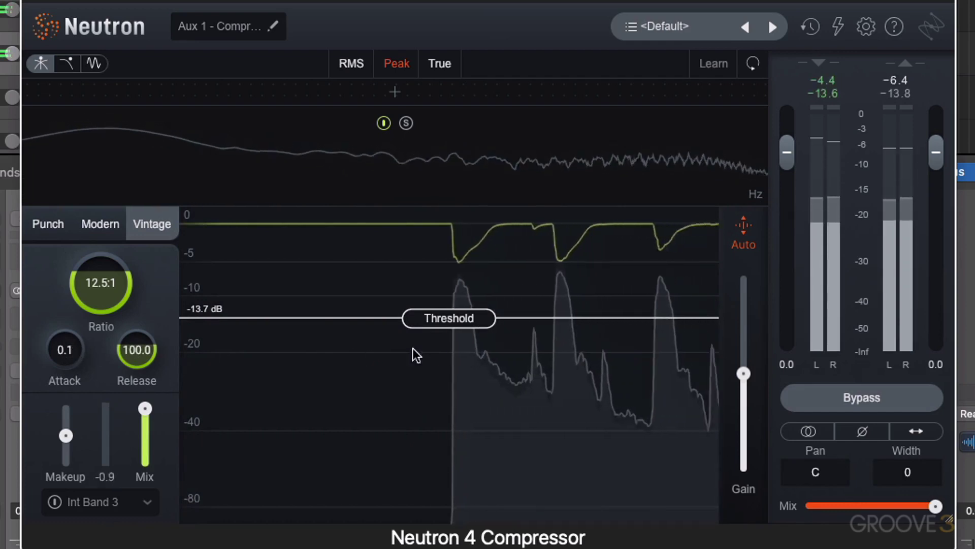
drag(447, 320, 448, 344)
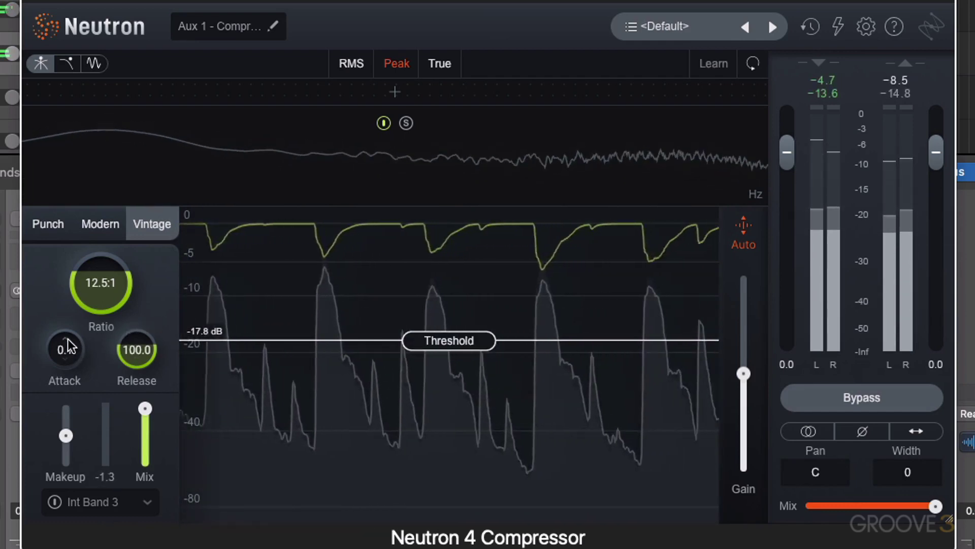
drag(68, 339, 72, 217)
drag(139, 331, 143, 364)
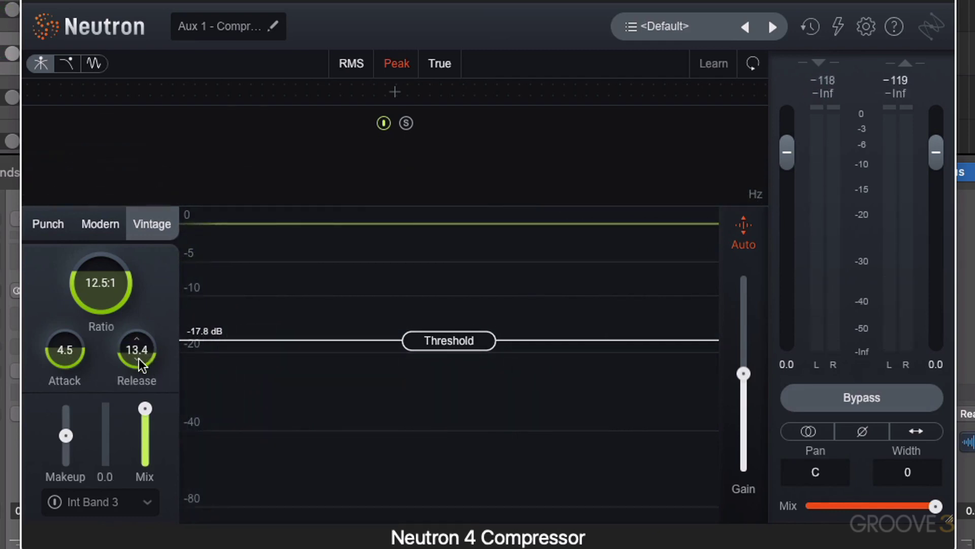
mouse_move(138, 358)
mouse_down()
mouse_move(139, 417)
mouse_move(148, 255)
mouse_up()
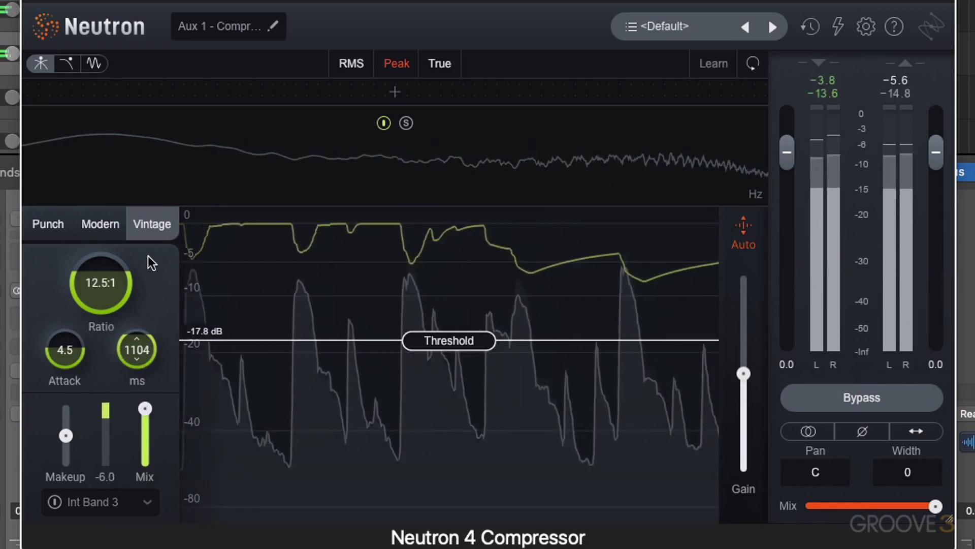
mouse_move(144, 317)
mouse_down()
mouse_move(134, 404)
mouse_move(143, 330)
mouse_up()
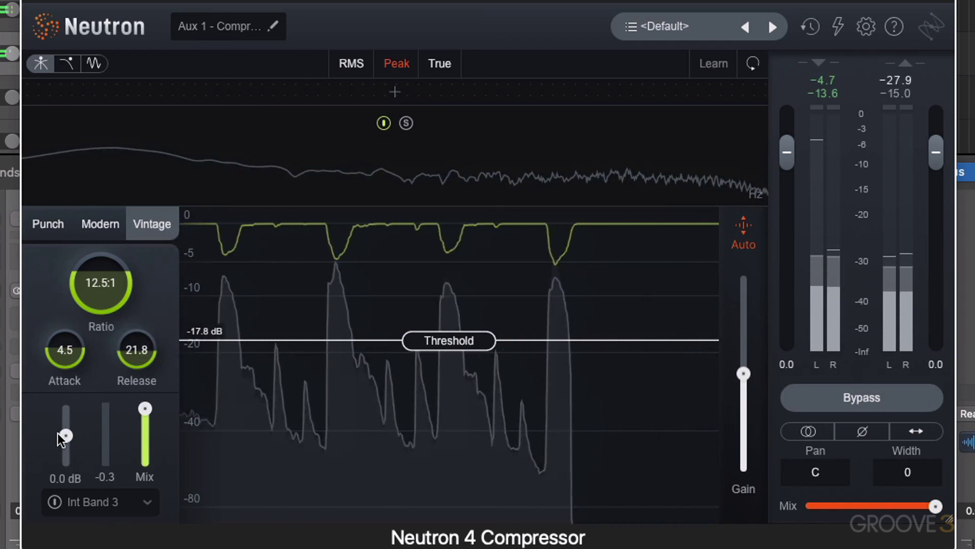
key(space)
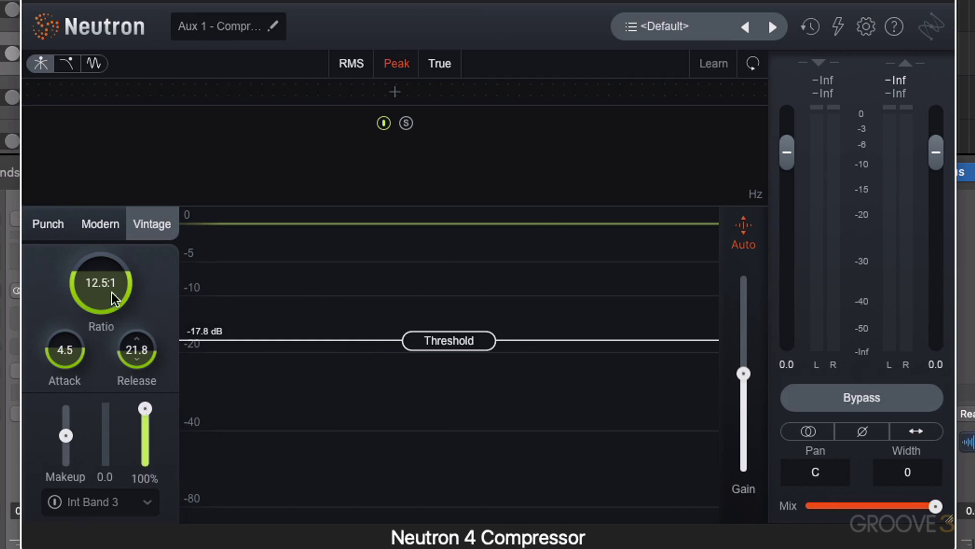
Audition Vintage and Modern styles, lower Ratio to 2.9:1 and set threshold to -14.7 dB
key(space)
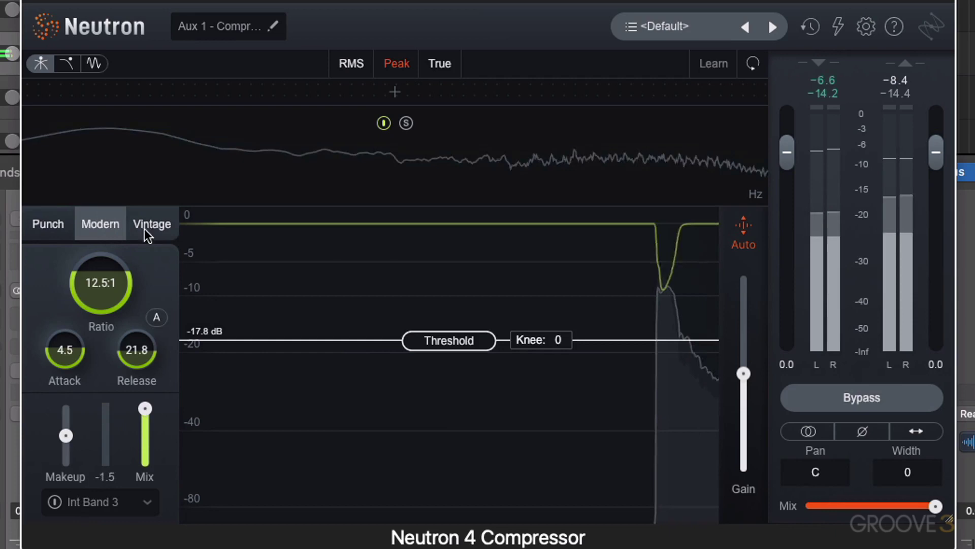
drag(449, 344, 449, 342)
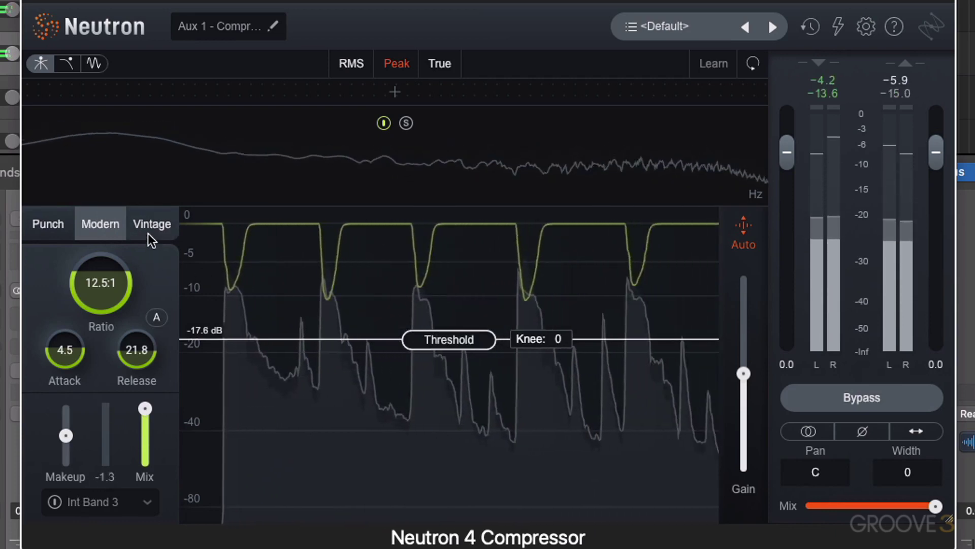
click(149, 226)
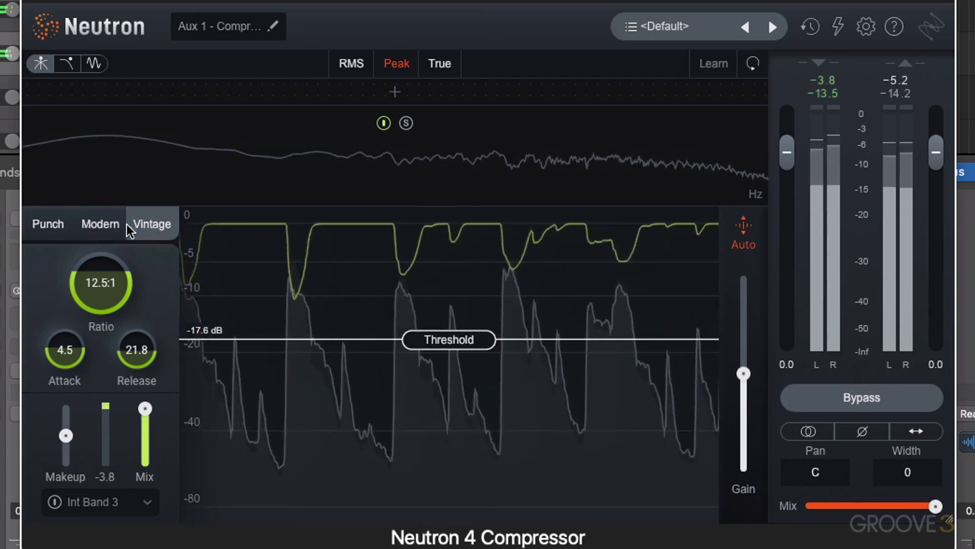
click(104, 226)
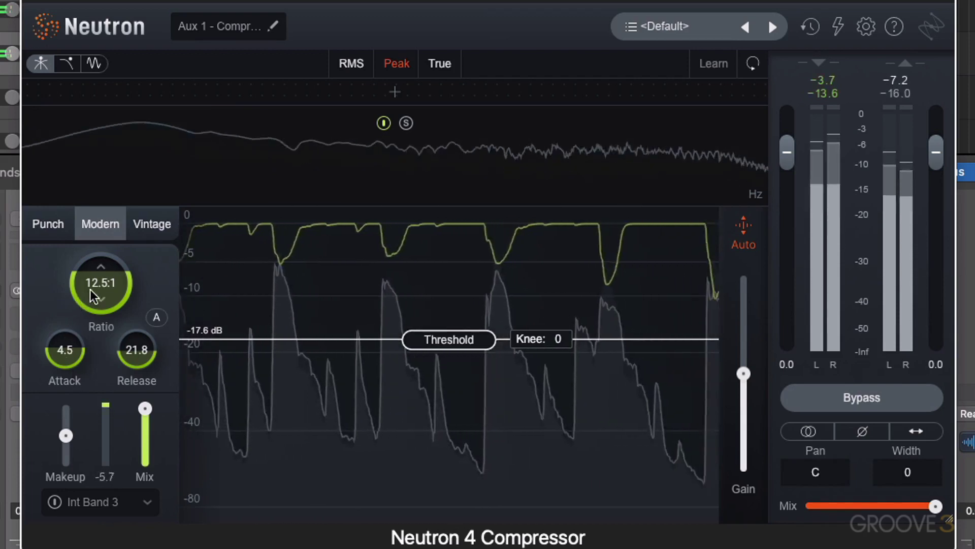
drag(90, 288, 102, 329)
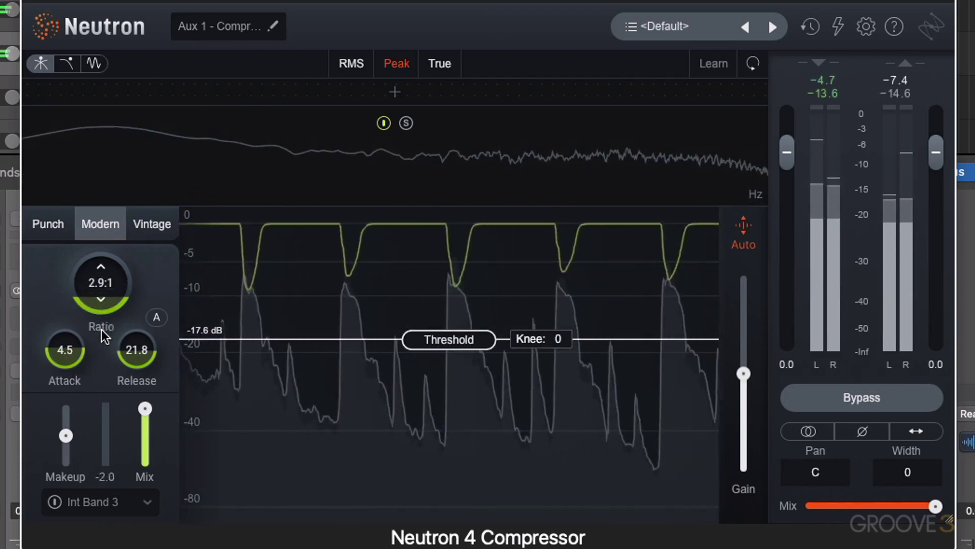
drag(444, 339, 441, 325)
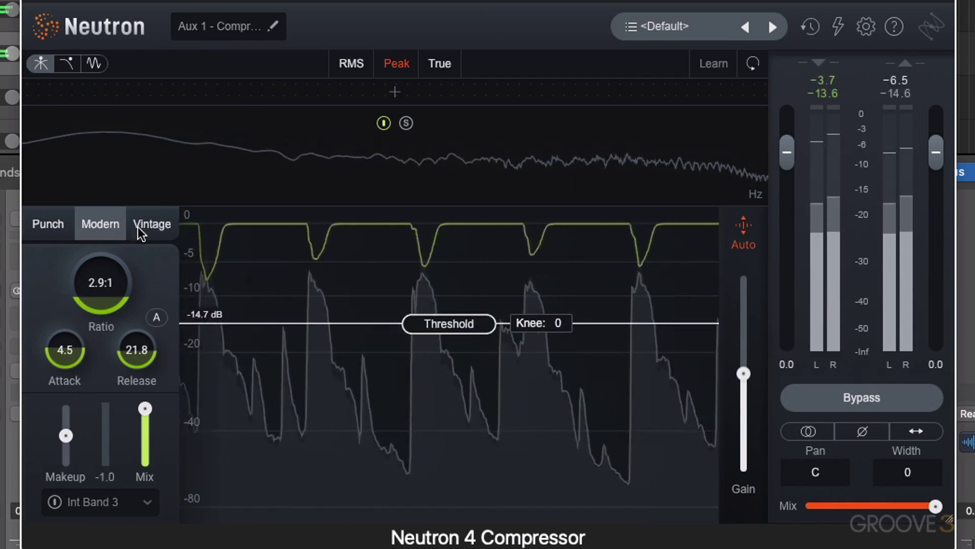
Try Punch, Modern and Vintage styles, then set Attack to 14.3 and Release to 64.4
click(39, 224)
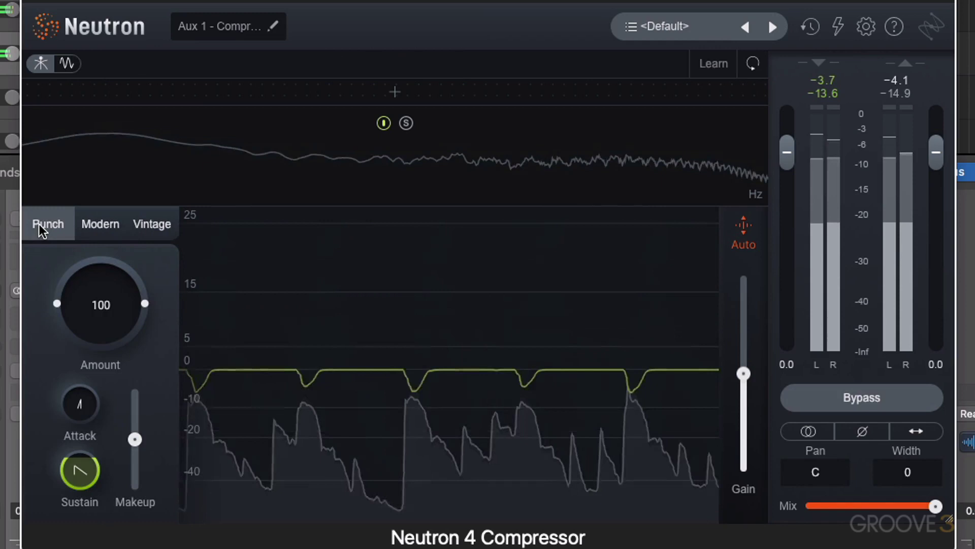
click(124, 222)
click(151, 219)
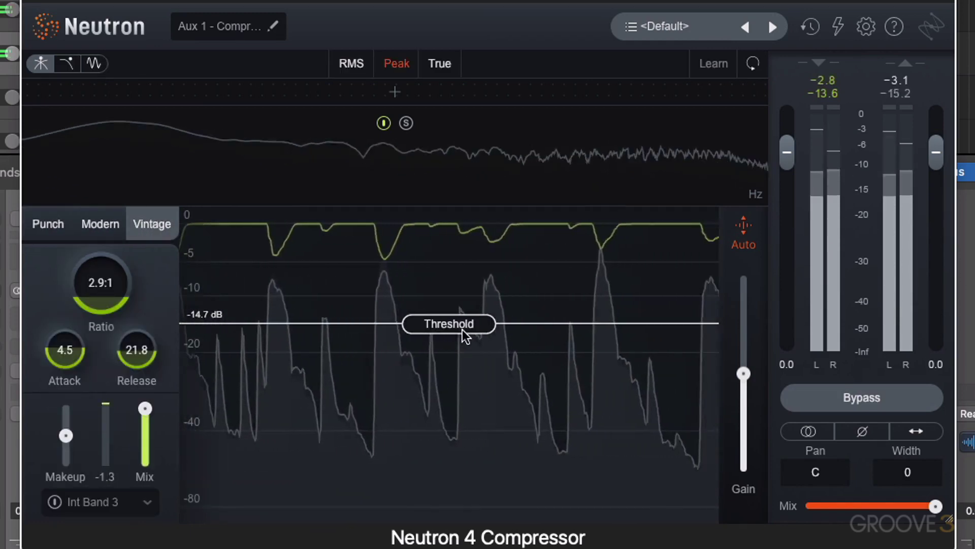
drag(462, 329, 462, 339)
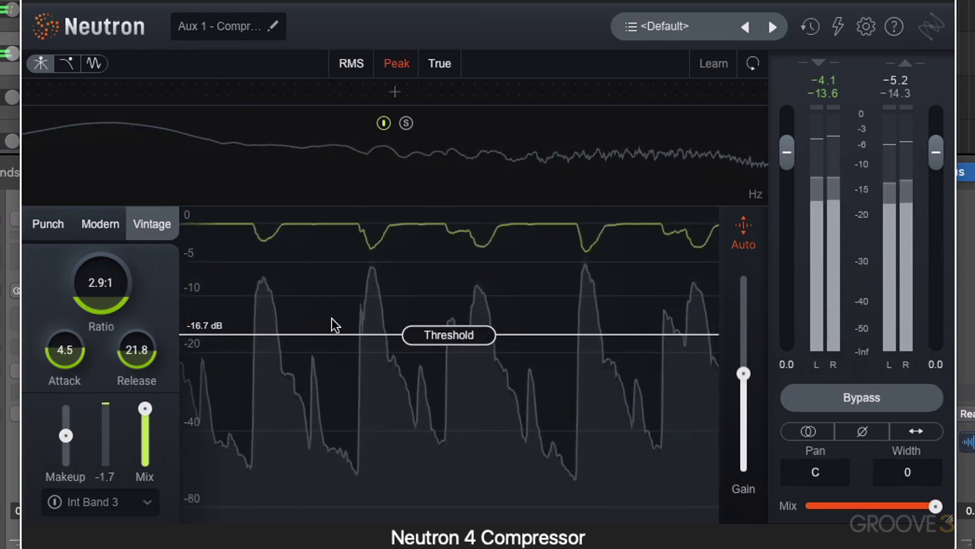
drag(57, 355, 66, 323)
drag(146, 350, 148, 322)
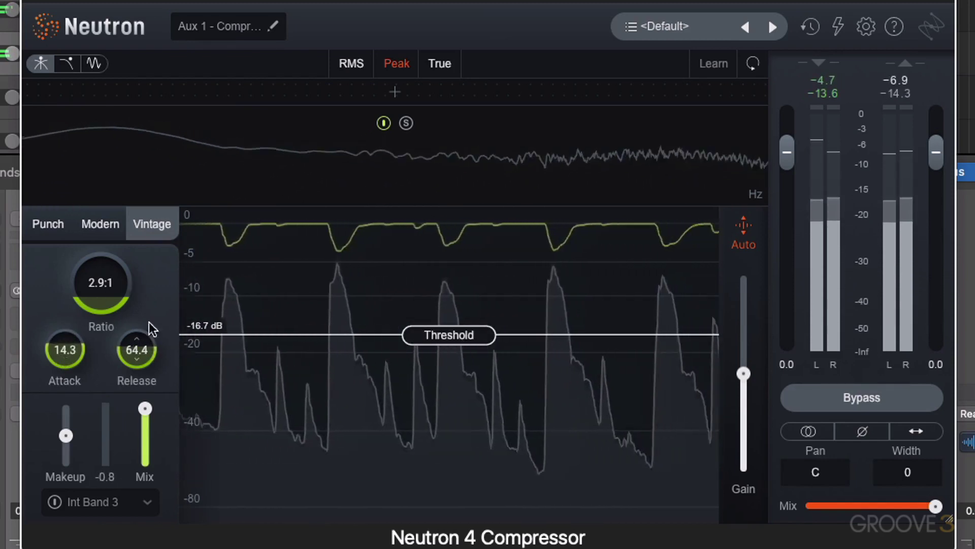
Raise the threshold to -13.7 dB and settle on Vintage after comparing it with Modern
click(102, 220)
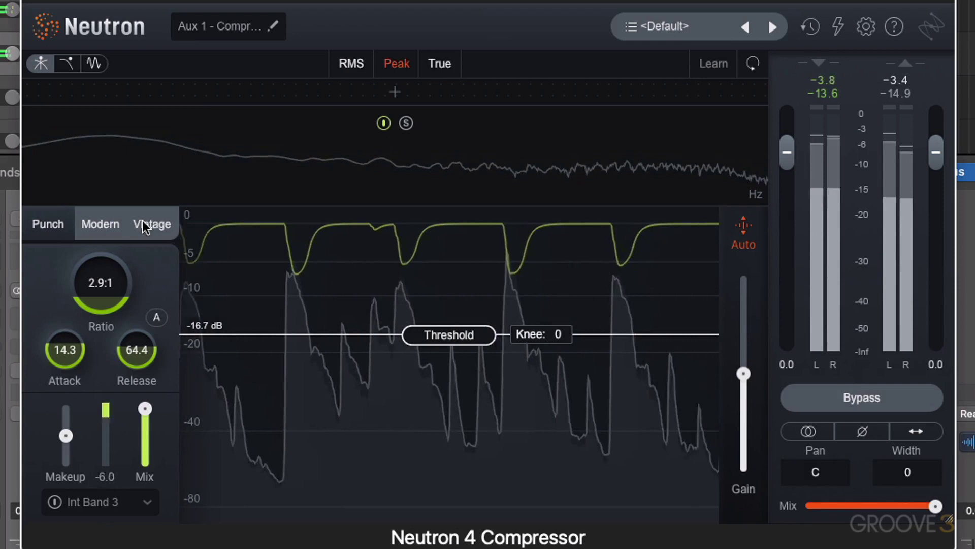
click(143, 221)
drag(393, 338, 436, 313)
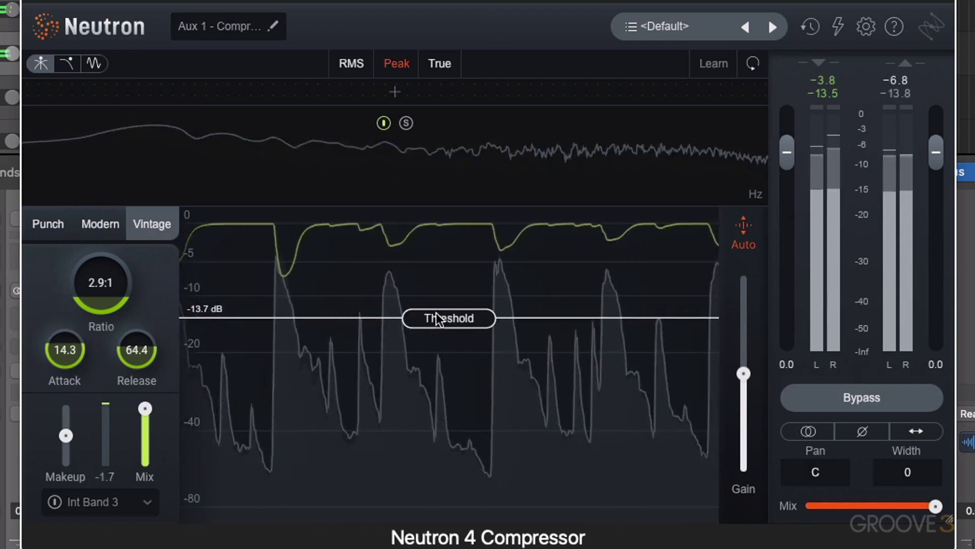
click(98, 225)
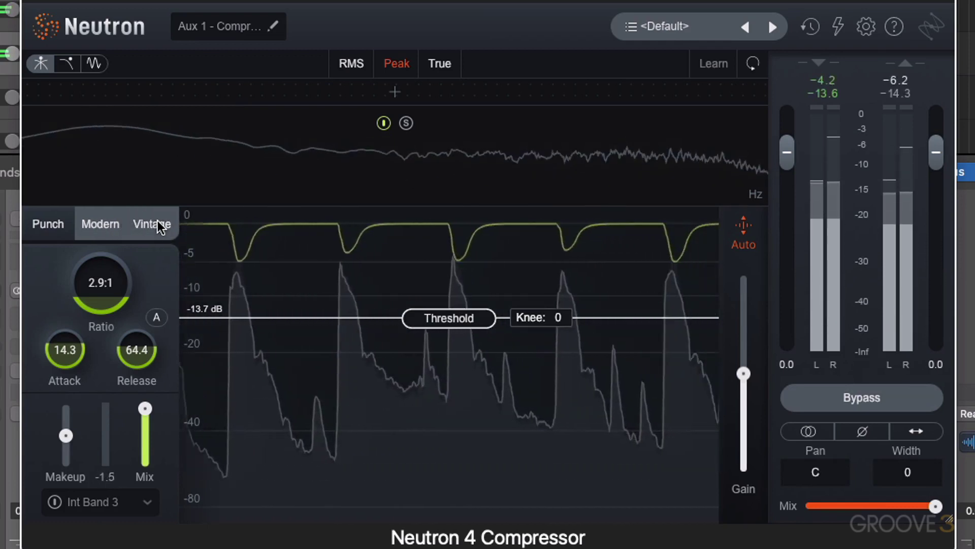
click(157, 221)
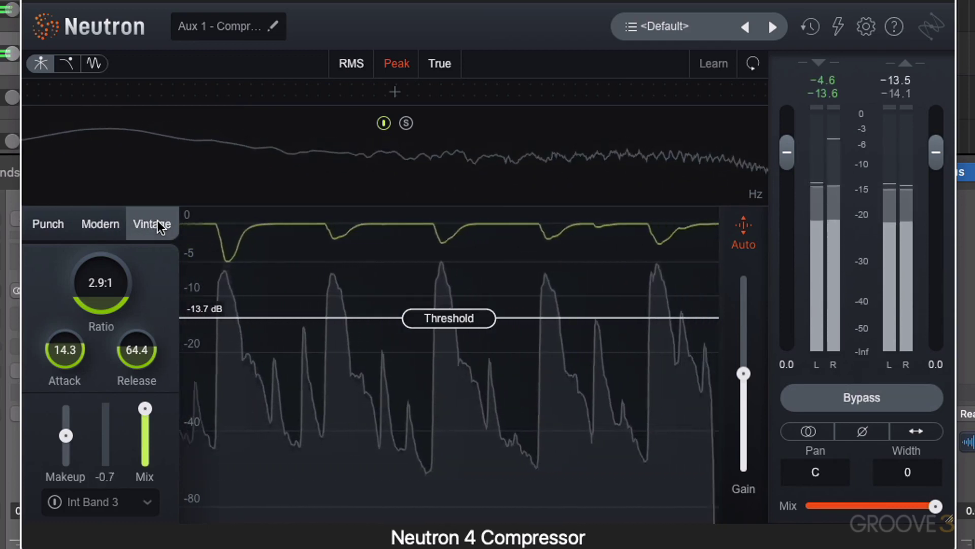
key(space)
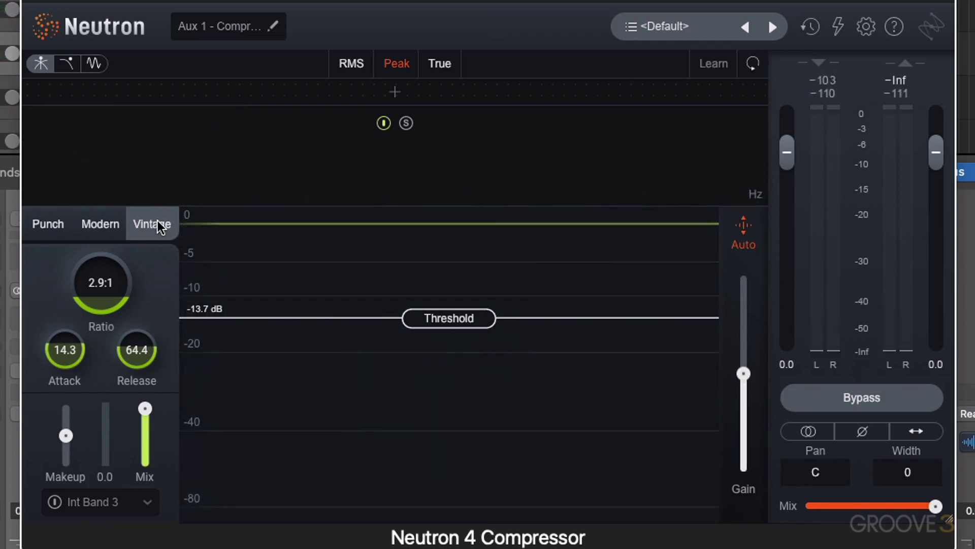
key(space)
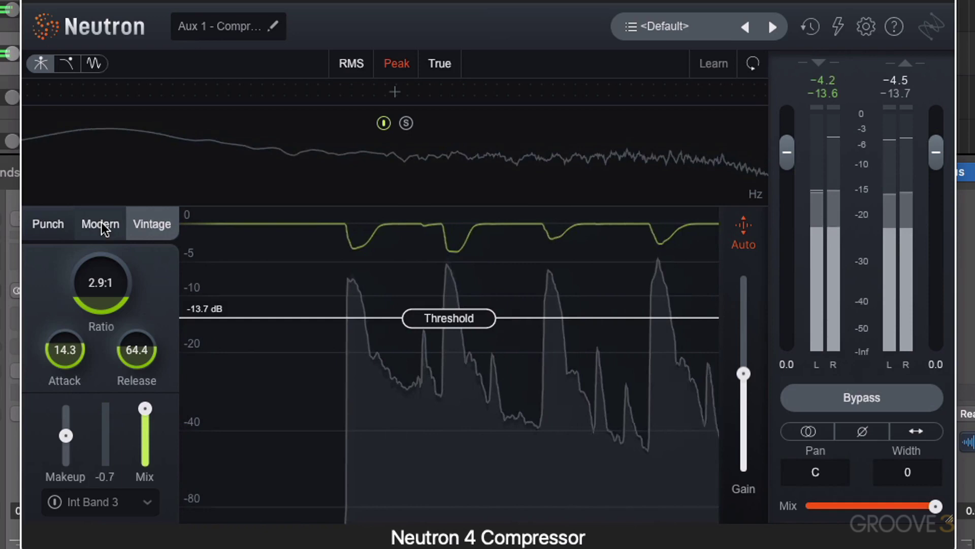
click(102, 222)
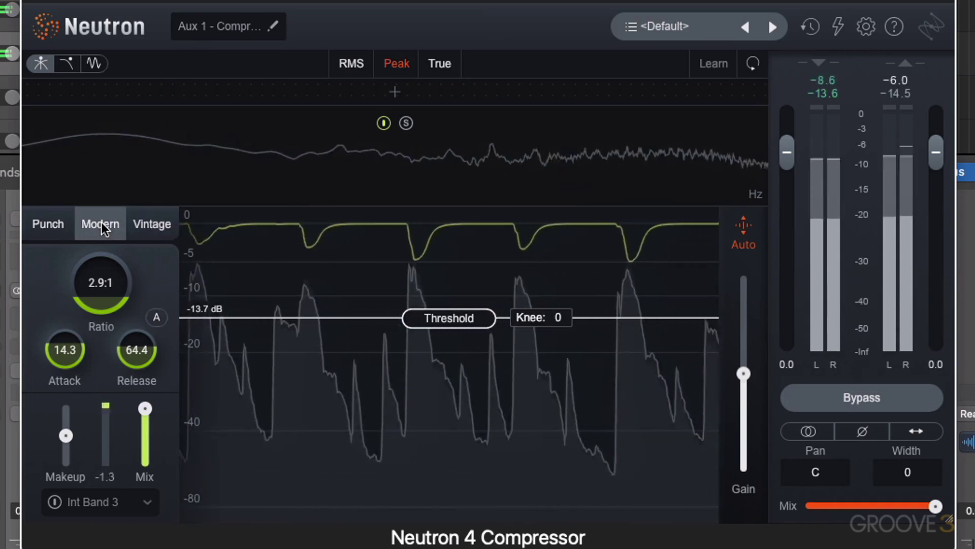
click(148, 223)
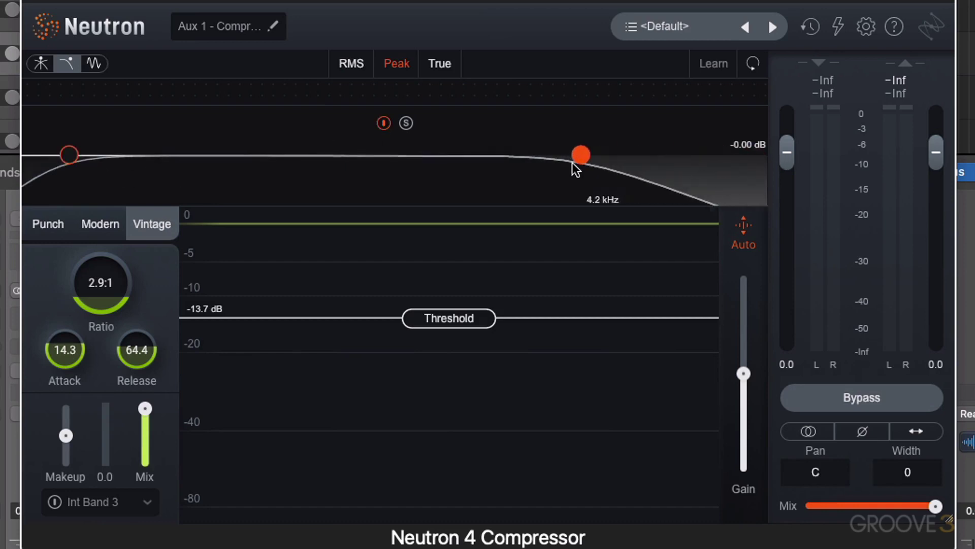
Sweep the detection low-pass cutoff down from 4.2 kHz to about 469 Hz and audition playback
drag(572, 162, 422, 166)
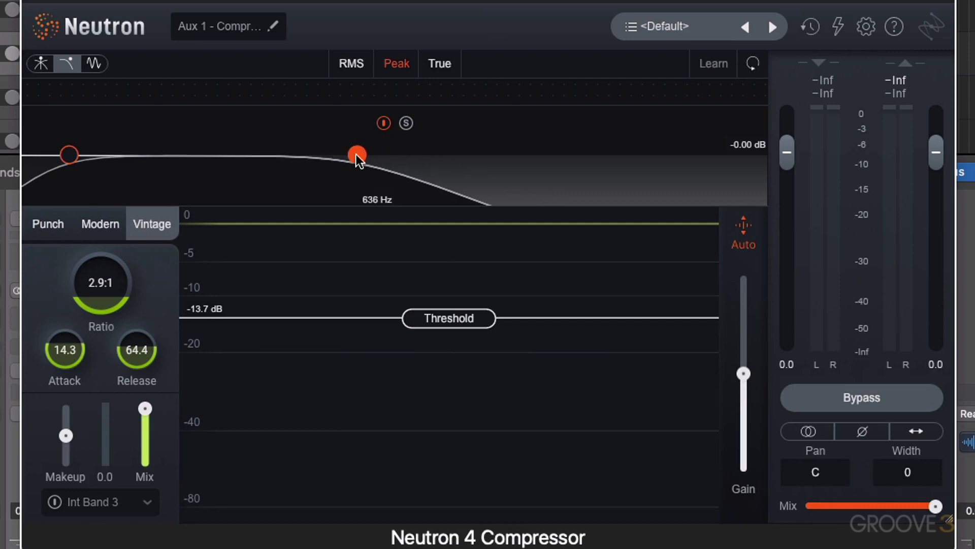
drag(355, 154, 318, 152)
key(space)
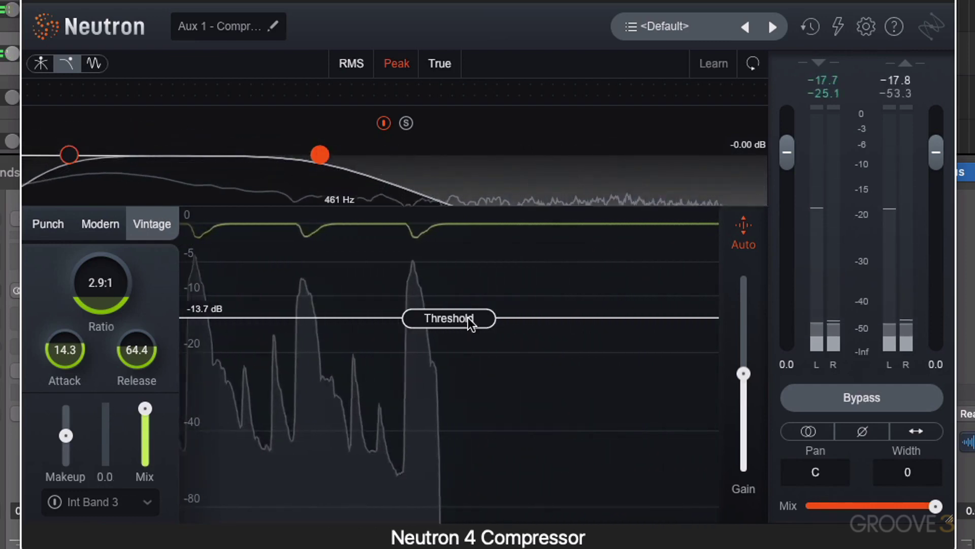
Set the threshold to -19.2 dB, then raise the detection low-pass to about 8.3 kHz and lift the high-pass
drag(468, 322, 468, 327)
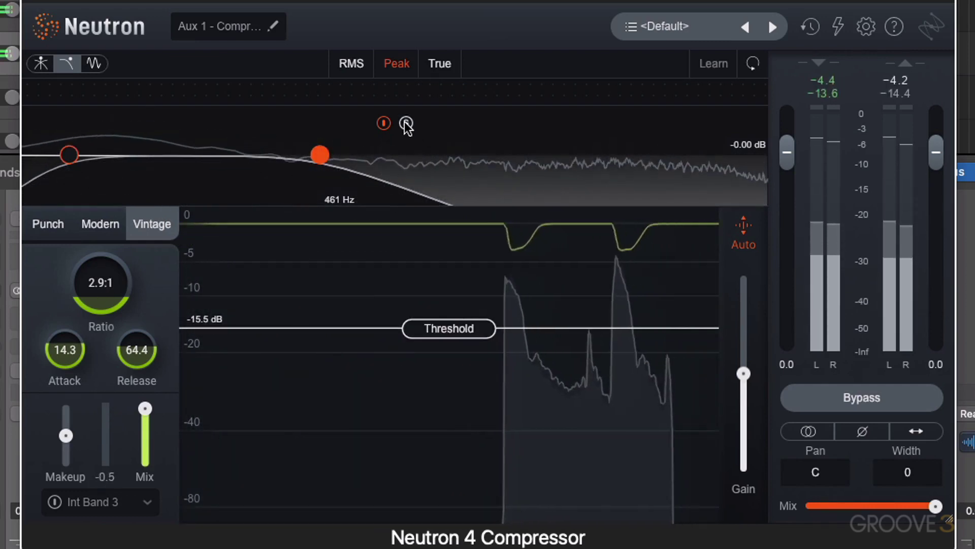
key(space)
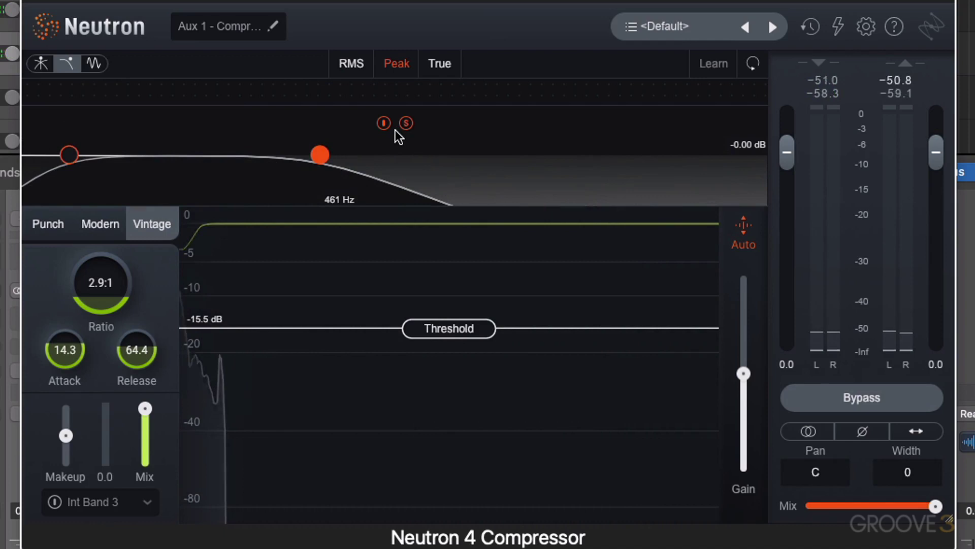
key(space)
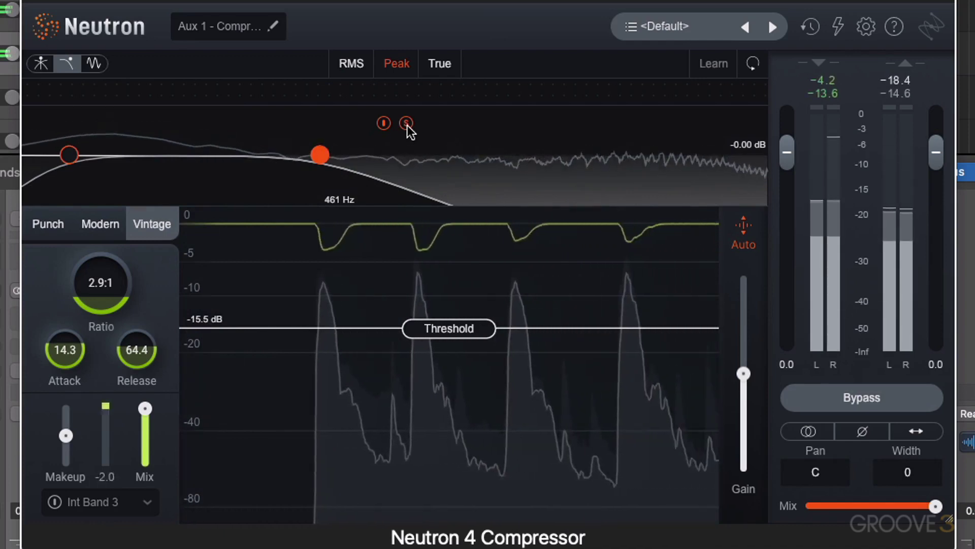
mouse_move(462, 334)
mouse_down()
mouse_move(459, 377)
mouse_move(460, 351)
mouse_up()
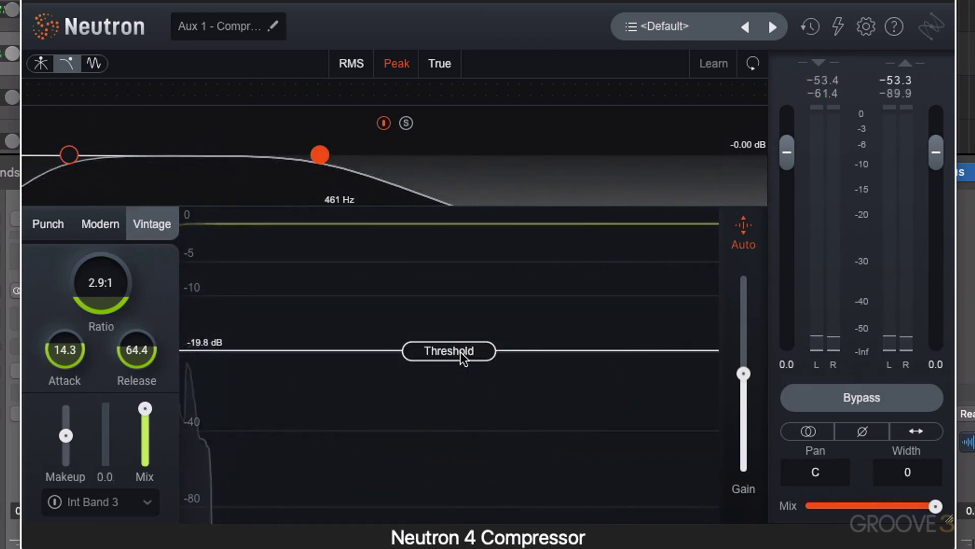
drag(460, 352, 459, 349)
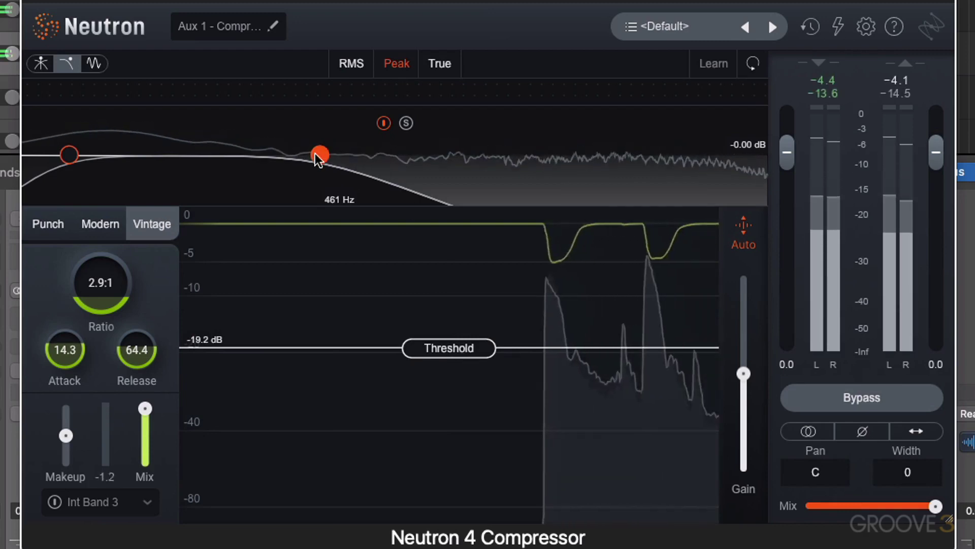
drag(315, 155, 656, 153)
drag(69, 153, 528, 148)
Push the detection low-pass to 10.5 kHz and lower the threshold to about -26.9 dB
drag(661, 153, 692, 152)
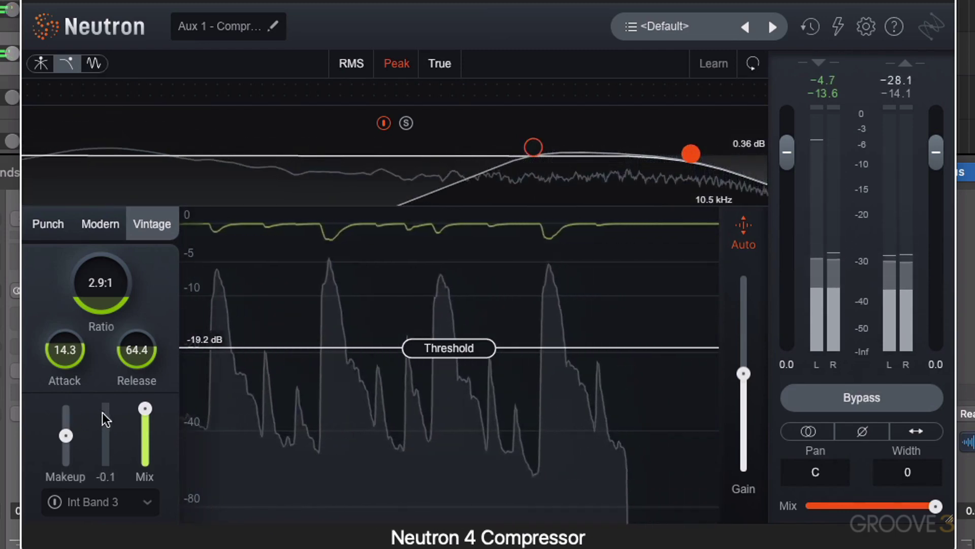
key(space)
key(space)
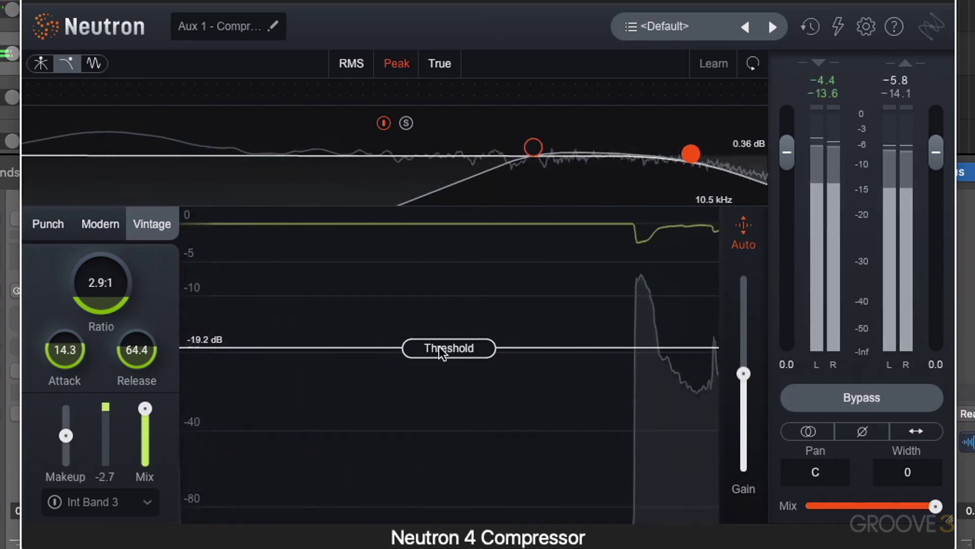
drag(453, 358, 455, 386)
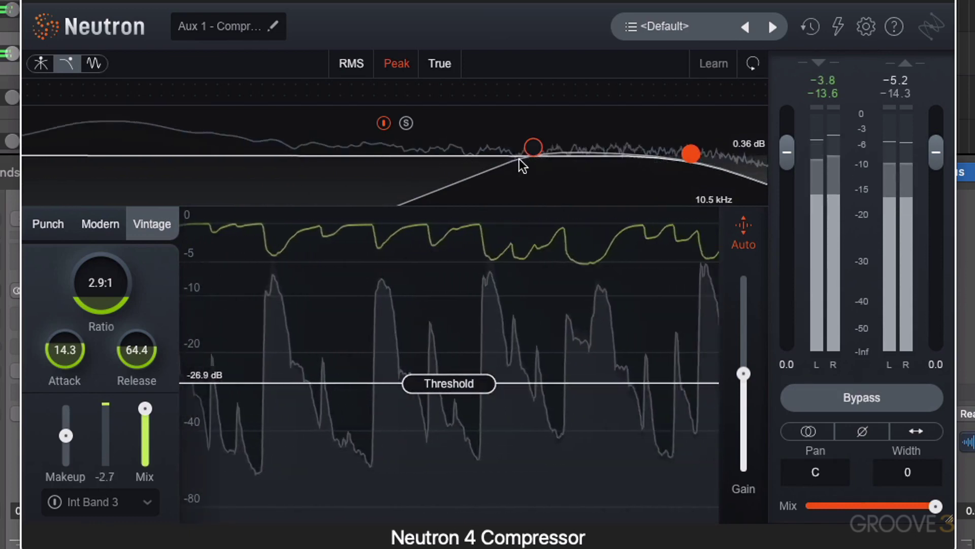
Shift the detection filter nodes up to about 5.0 kHz and 16.5 kHz while auditioning
click(534, 148)
drag(539, 149, 548, 149)
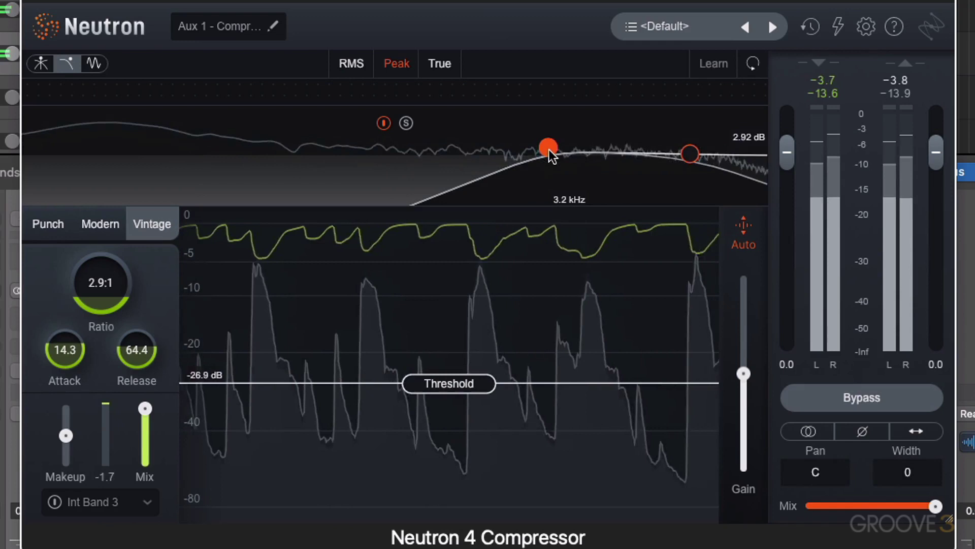
key(space)
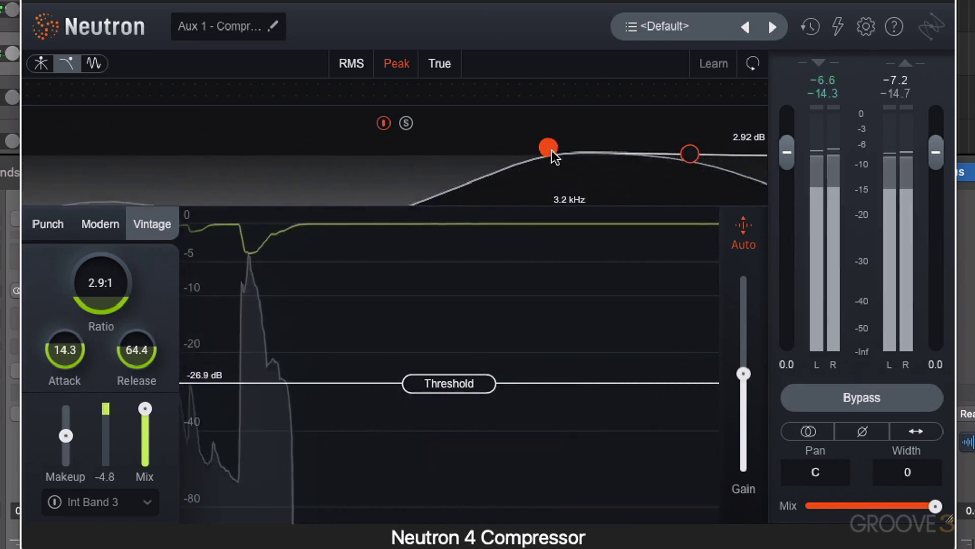
key(space)
click(690, 154)
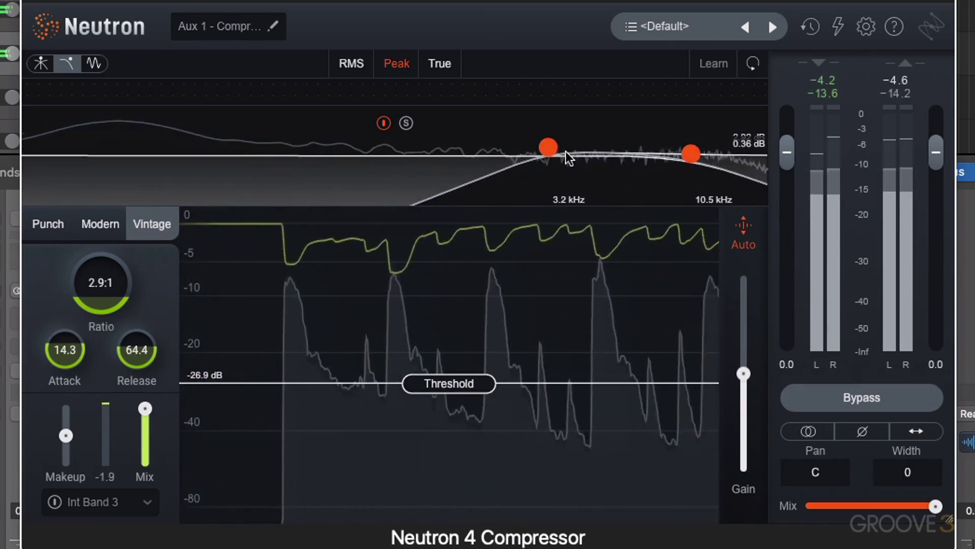
drag(568, 158, 608, 157)
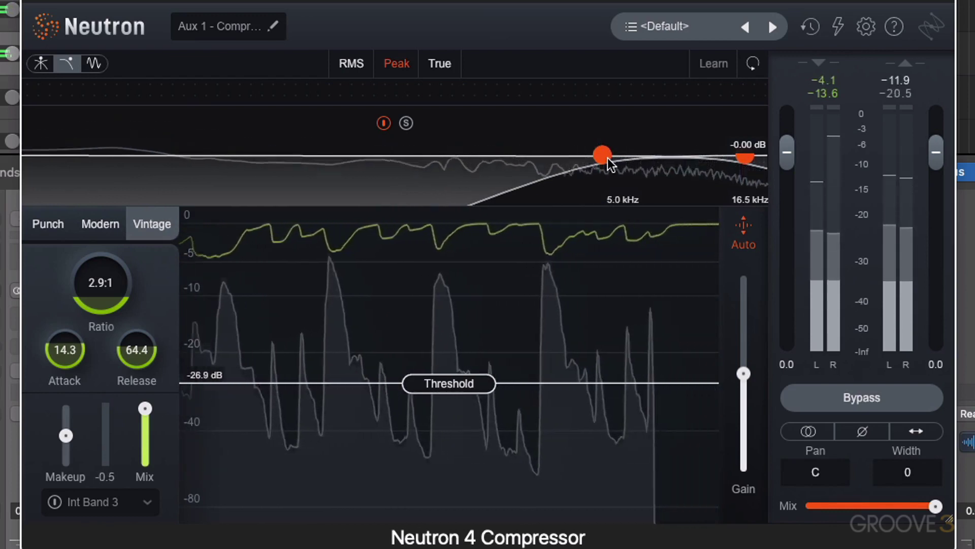
key(space)
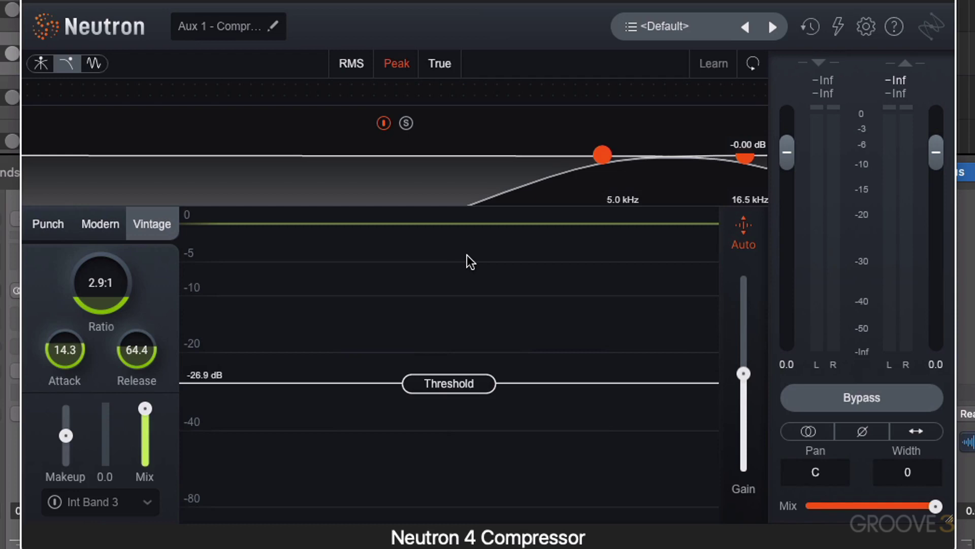
Compare Punch and Modern modes, leave Aux 1's compressor in Vintage, and close its window
click(52, 223)
click(95, 224)
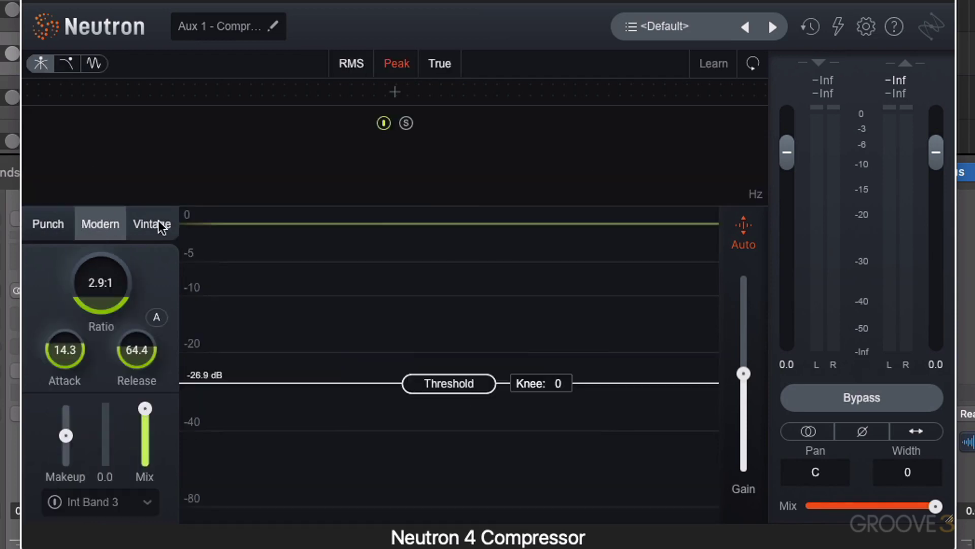
click(157, 223)
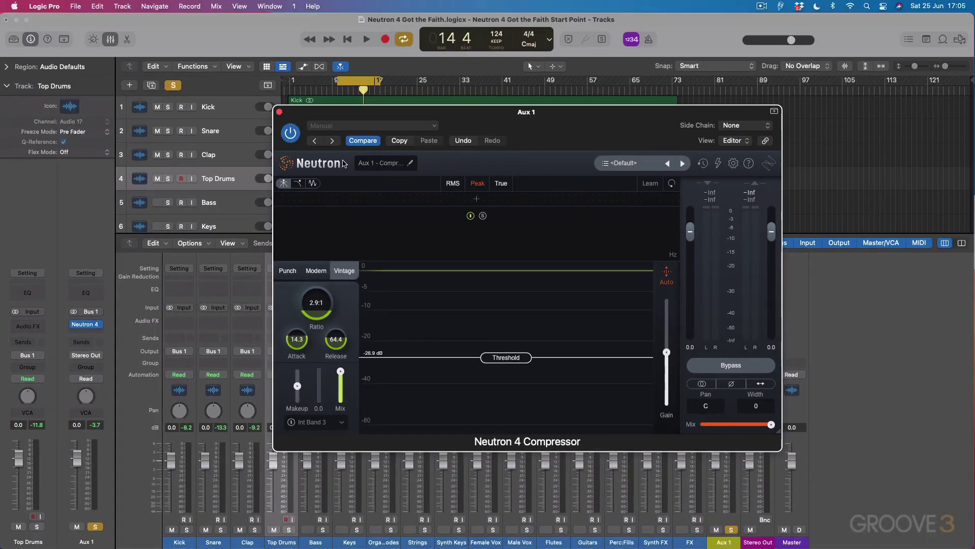
click(290, 133)
click(281, 112)
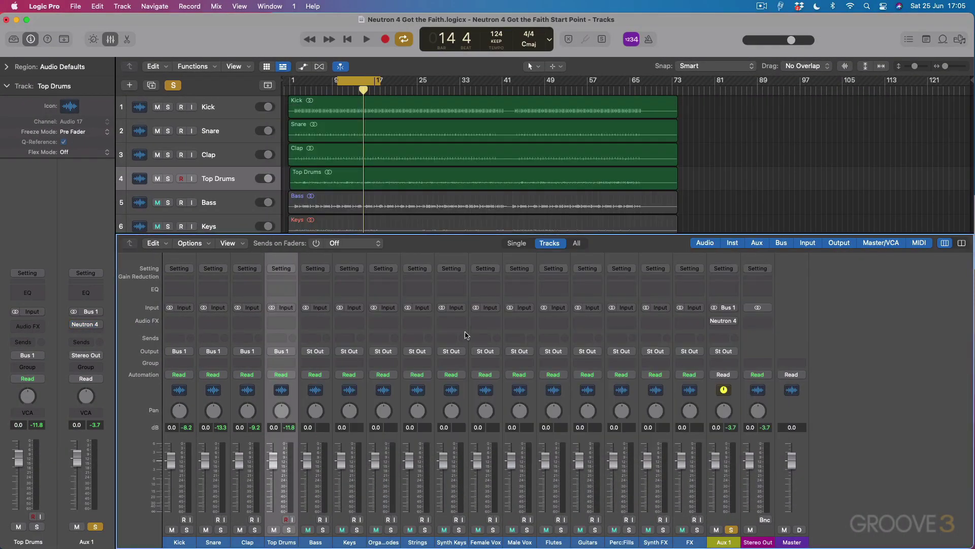
Insert a Neutron 4 Compressor on the Bass channel's Audio FX slot
click(326, 321)
mouse_move(327, 351)
click(412, 348)
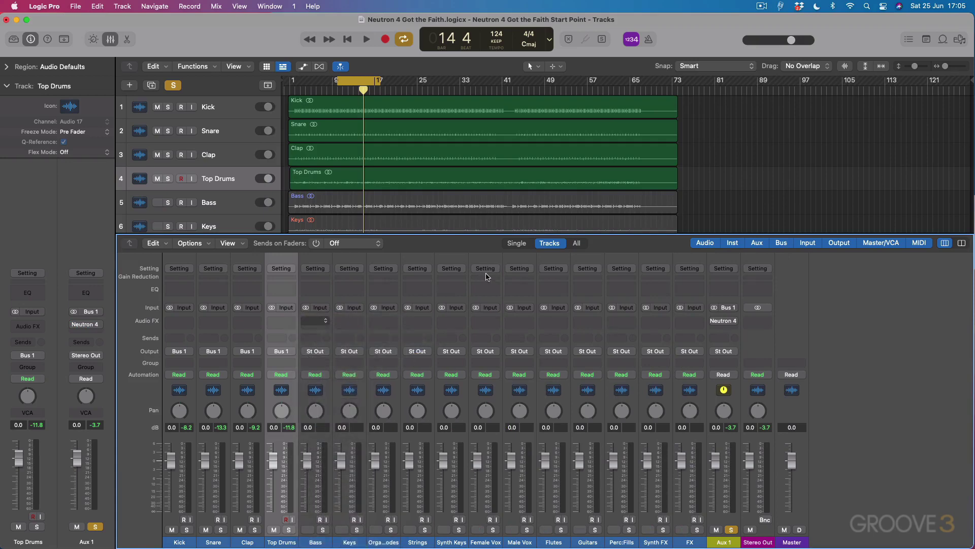
Sidechain the Bass compressor from the Kick track, switch it to Modern, and bring up the detection sources
click(775, 159)
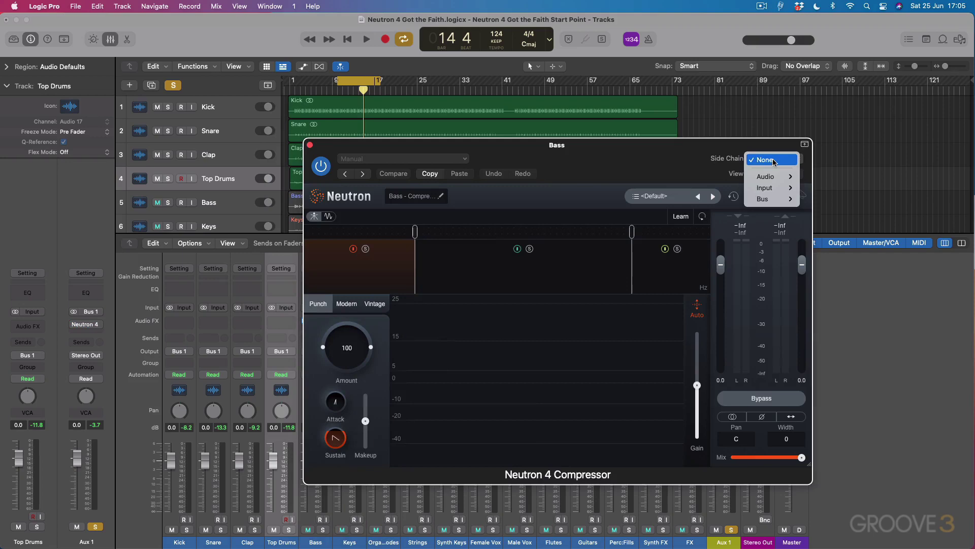
mouse_move(767, 177)
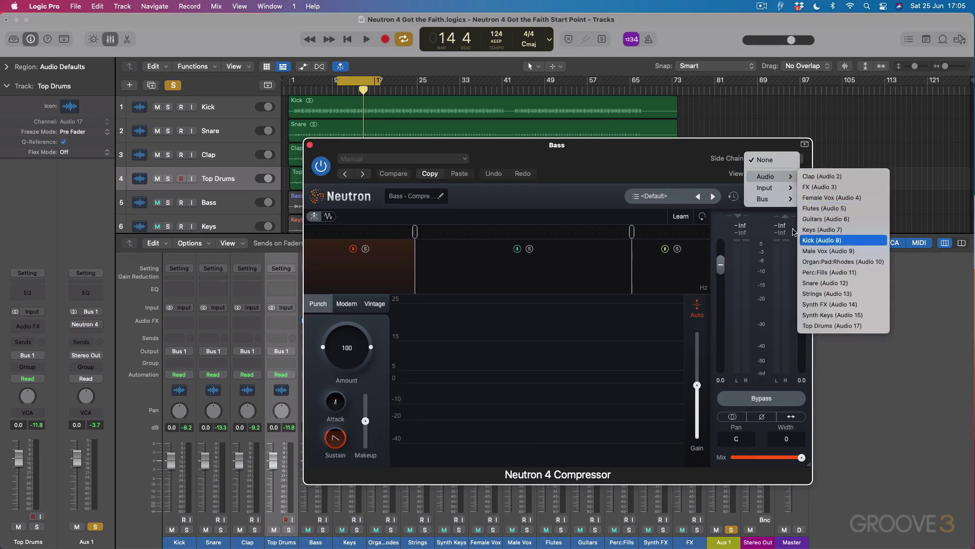
click(822, 240)
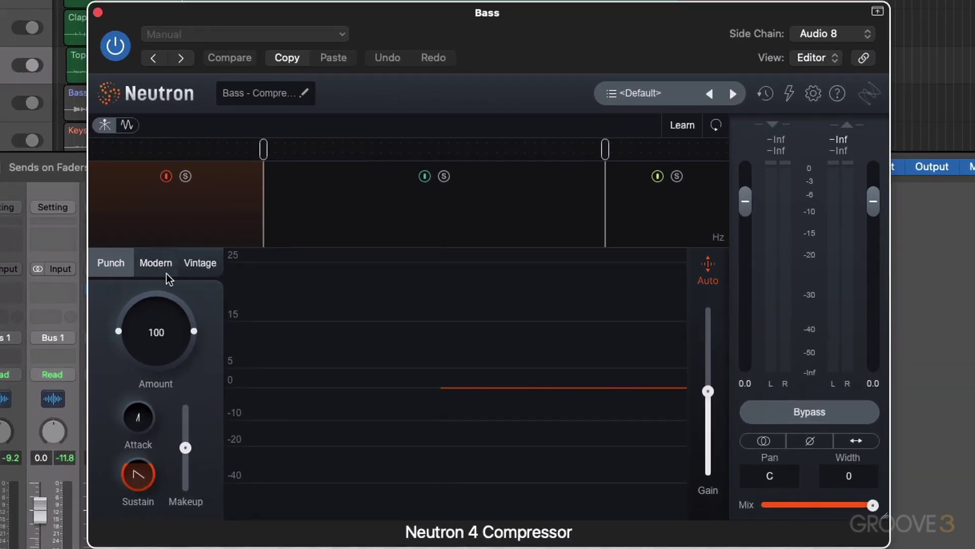
click(156, 264)
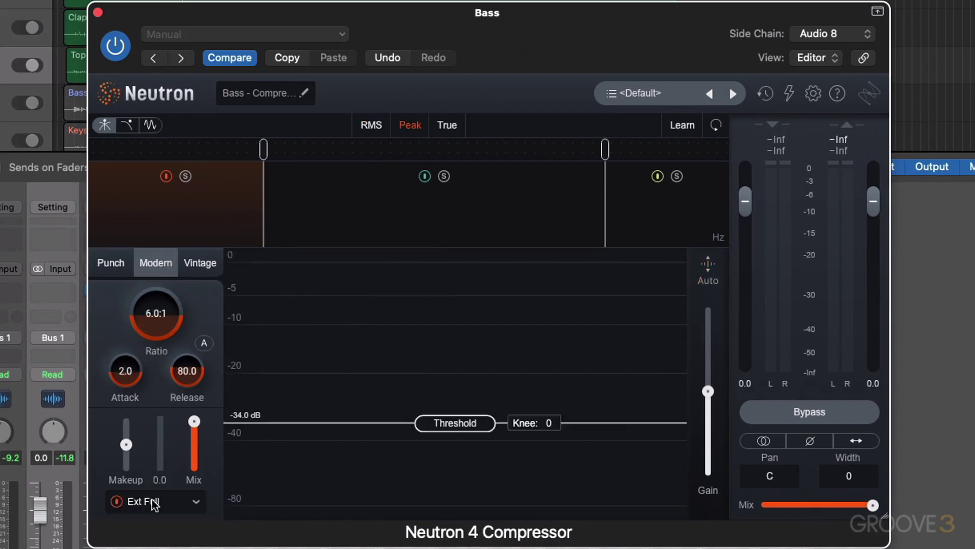
click(145, 500)
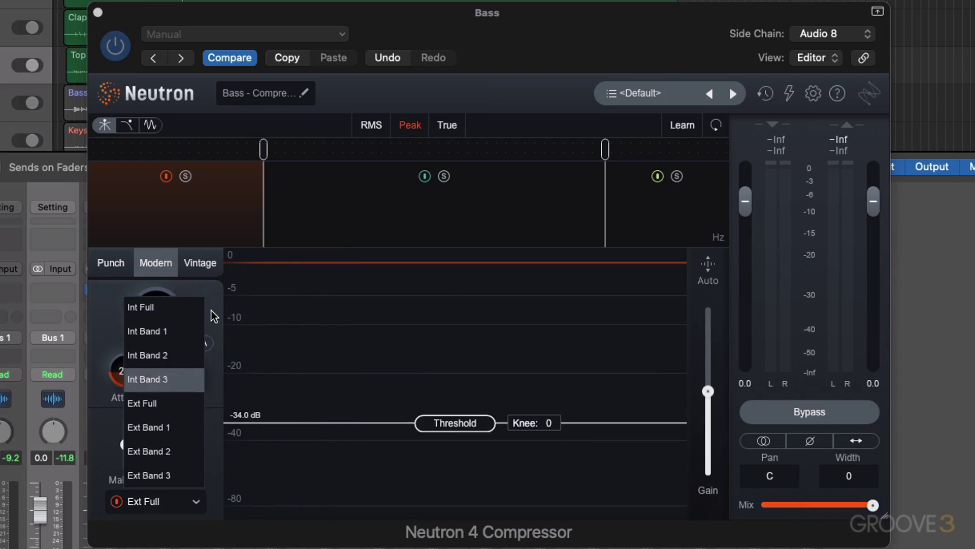
Keep Ext Full detection and set ratio 6.0:1, attack 2.0, release 80.0, threshold near -15.2 dB
click(209, 283)
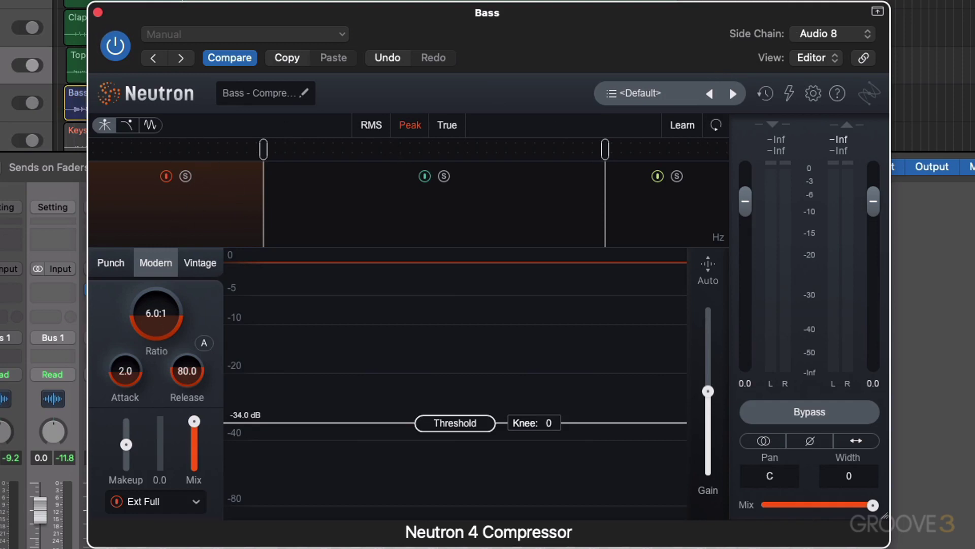
key(space)
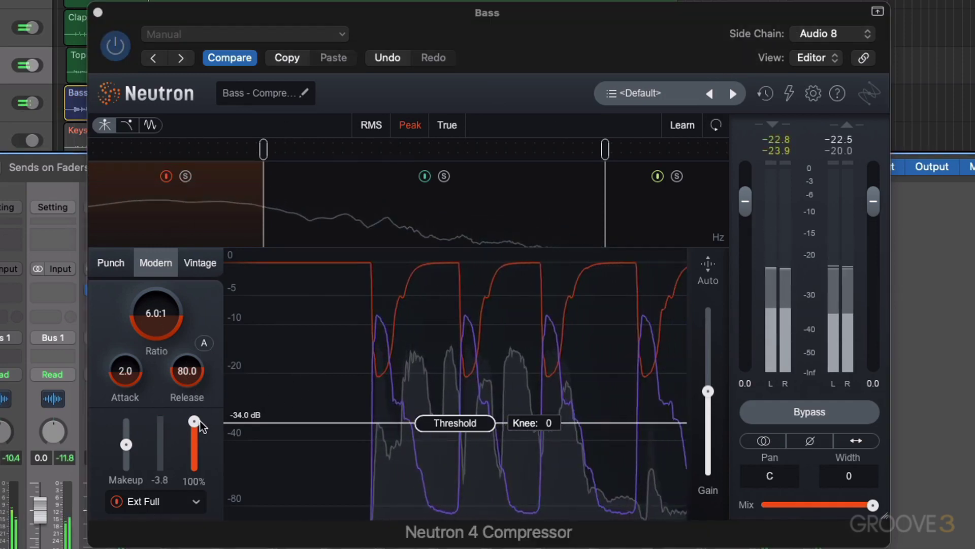
click(218, 226)
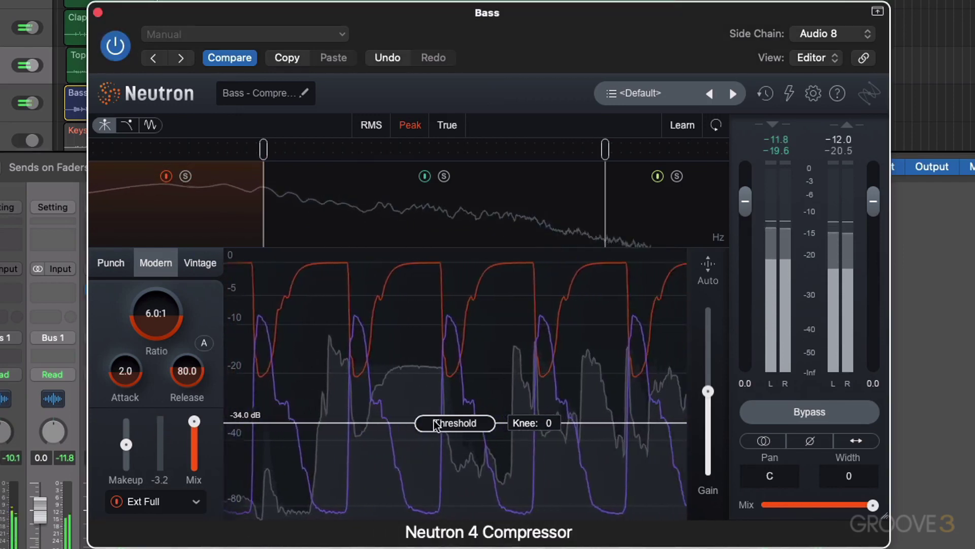
drag(437, 426, 457, 505)
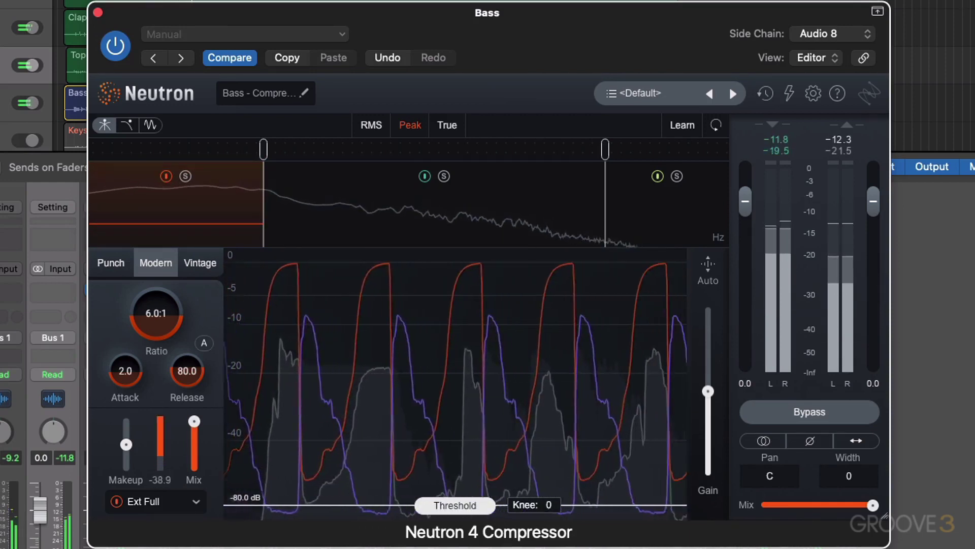
drag(457, 505, 483, 350)
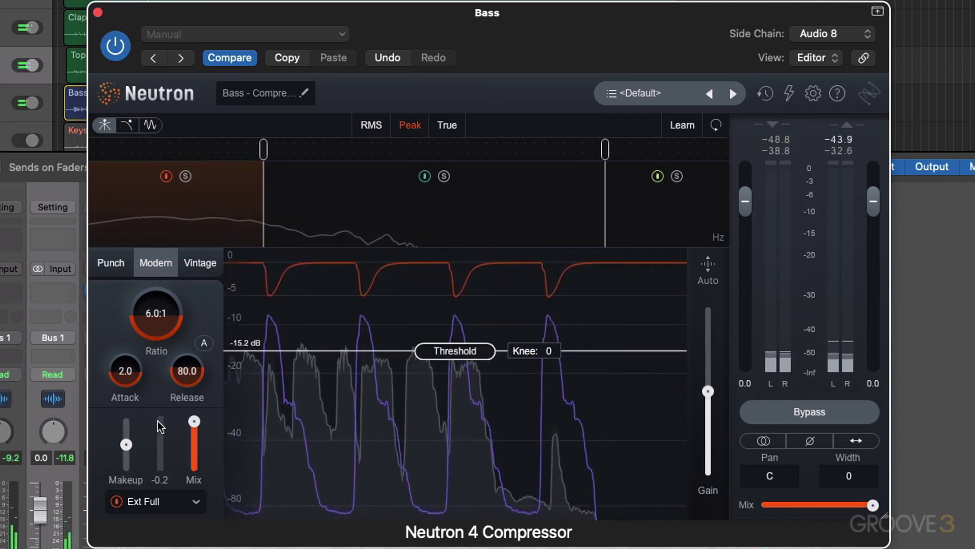
Stop playback and raise the Bass compressor's output gain to 3.8 dB
key(space)
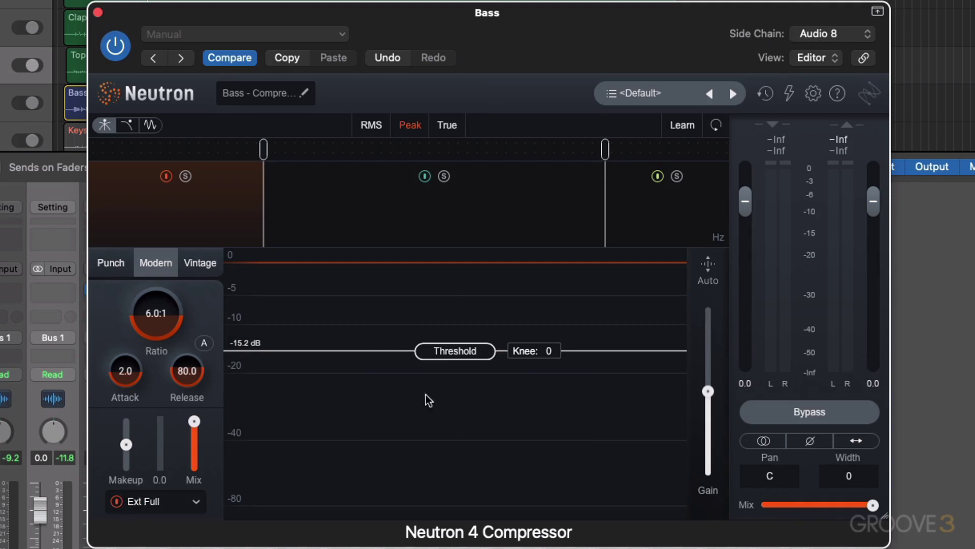
drag(707, 391, 708, 381)
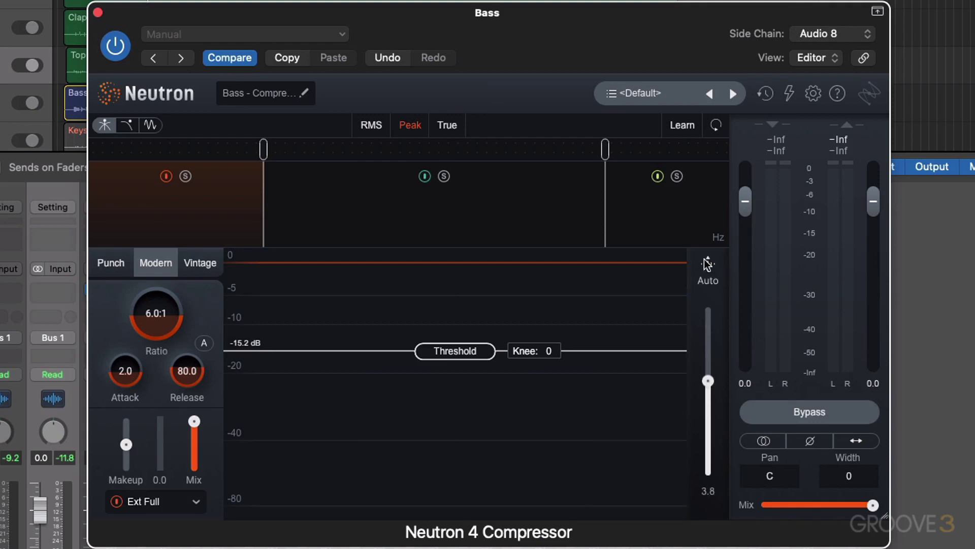
mouse_move(707, 299)
Switch the Bass compressor to the level display and, after trying Punch, keep it in Modern mode
click(126, 126)
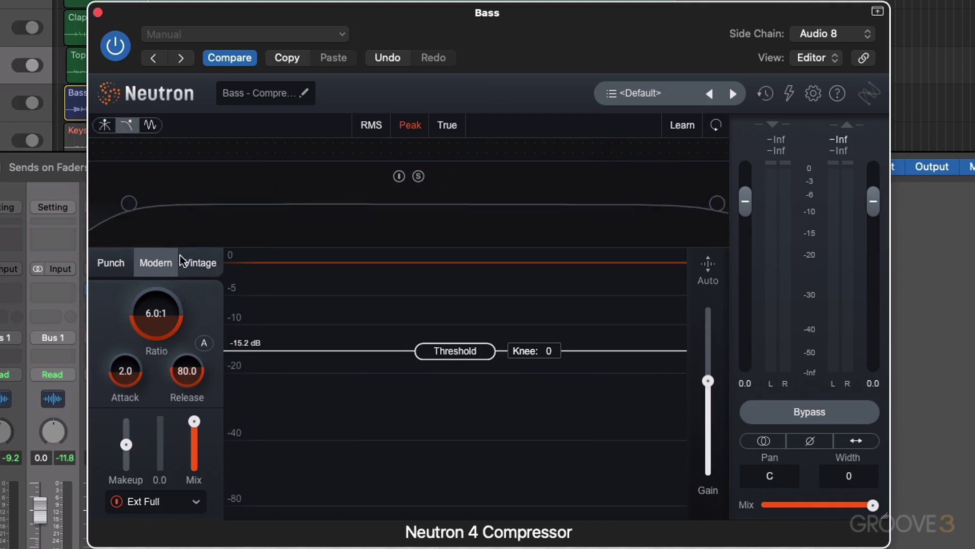
click(150, 125)
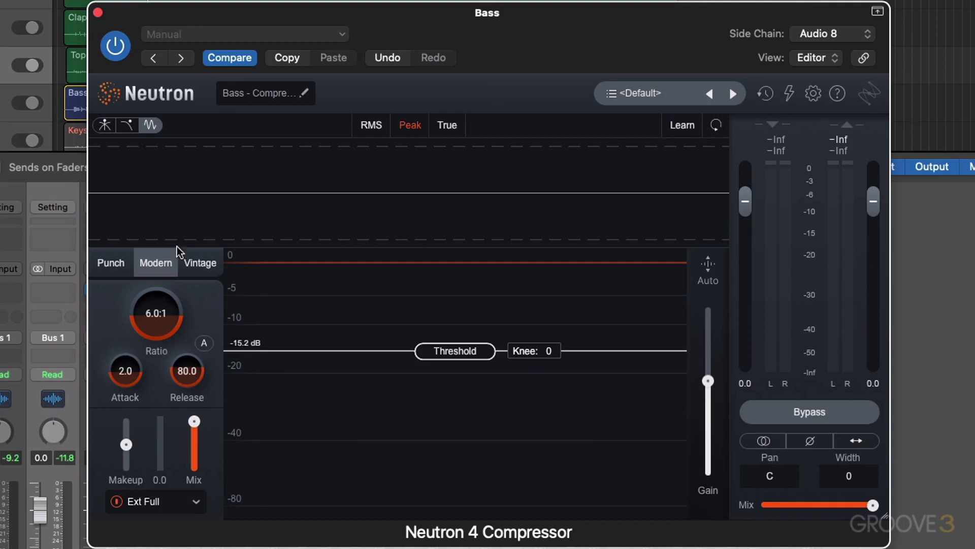
click(111, 265)
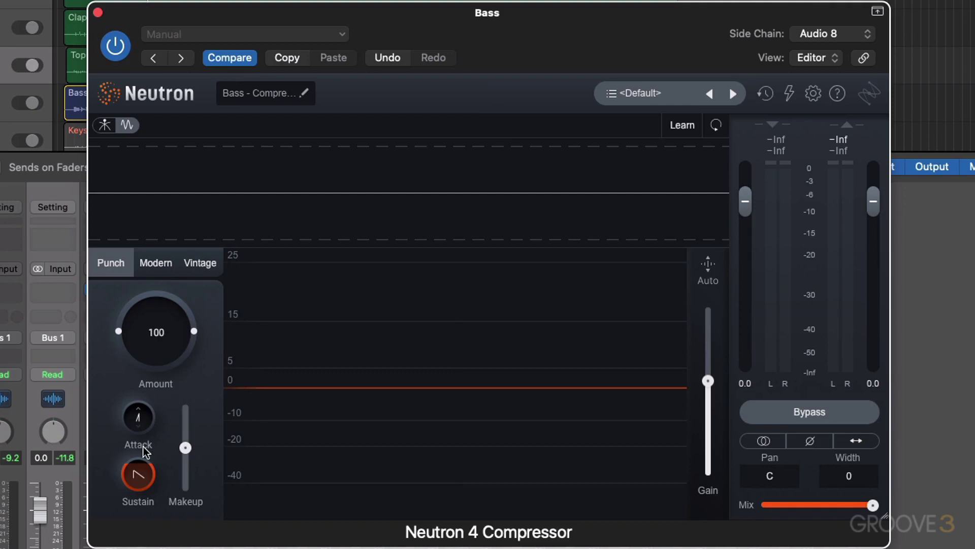
click(155, 260)
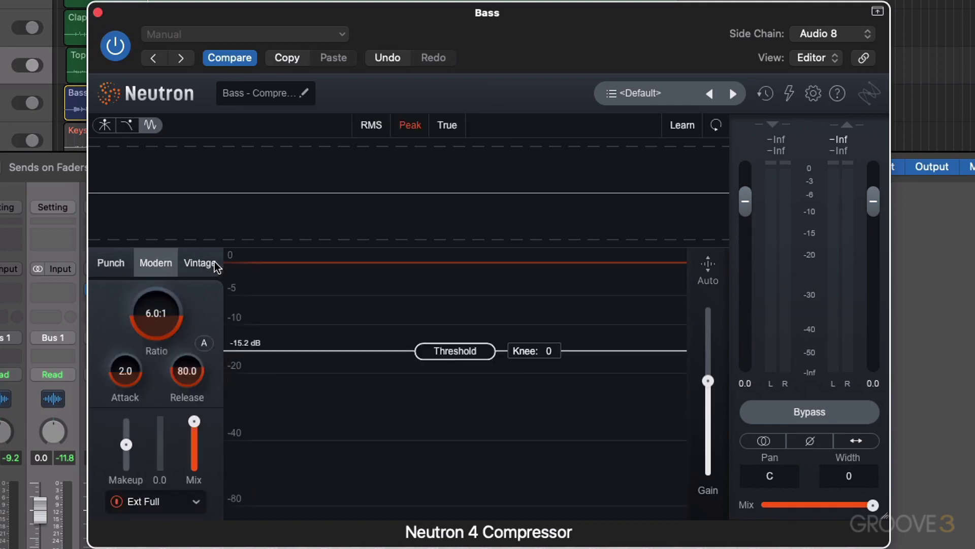